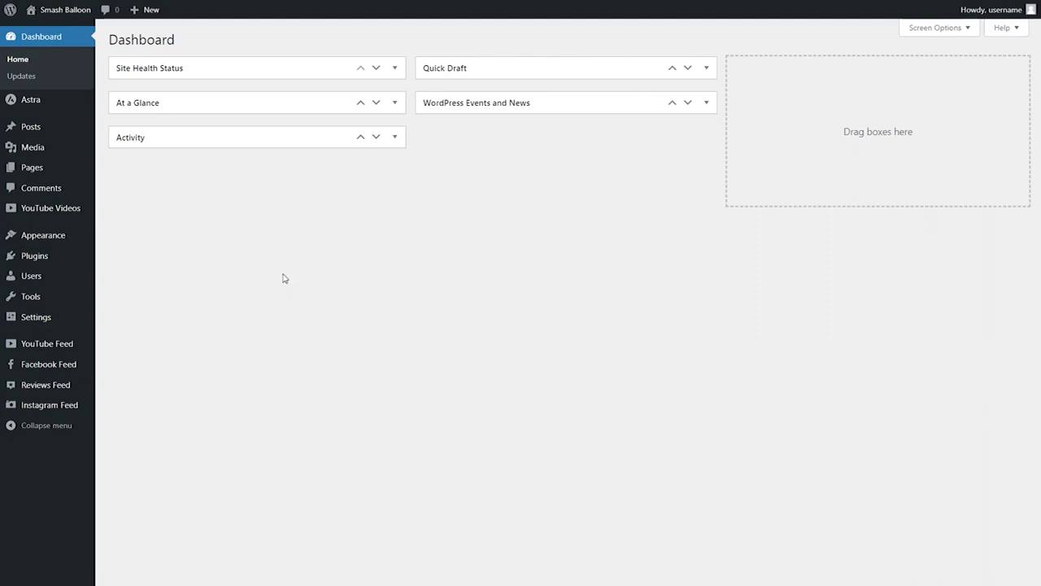
# Step: Upload, install and activate the Custom-Twitter-Feeds-Pro-2.0.5-Developer.zip plugin
pyautogui.moveTo(82, 259)
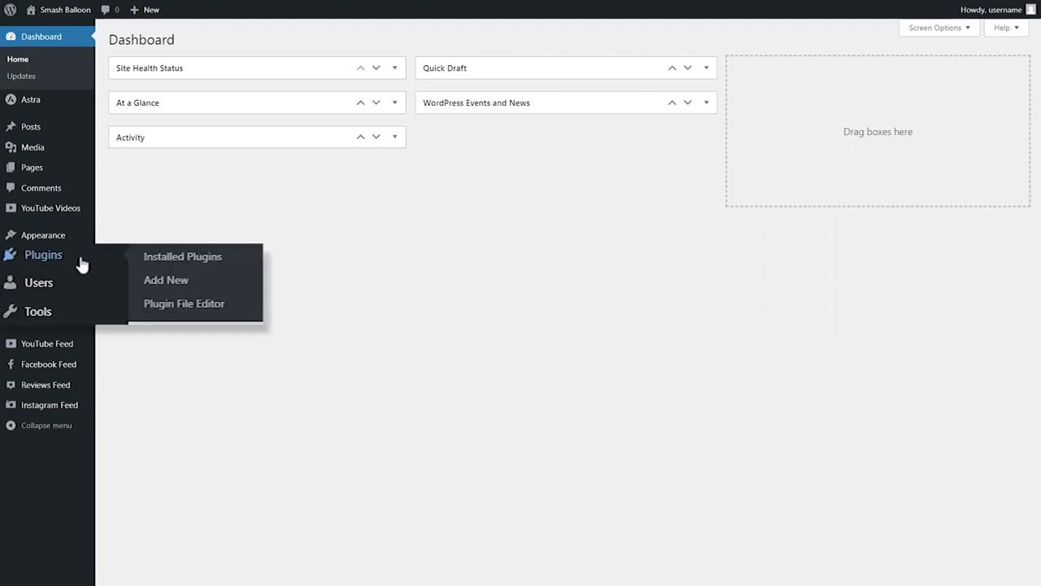
pyautogui.click(162, 281)
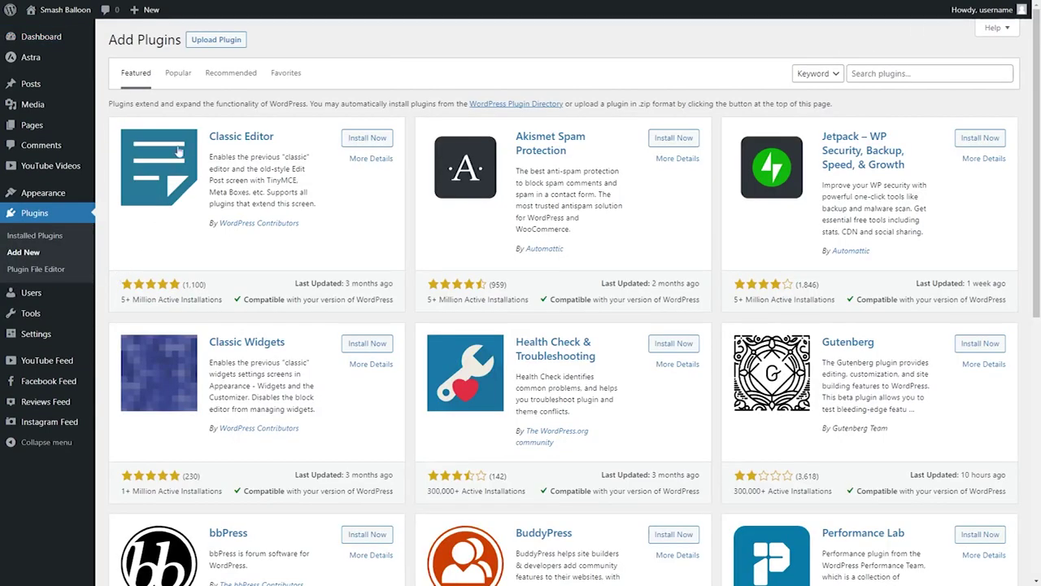
pyautogui.click(216, 45)
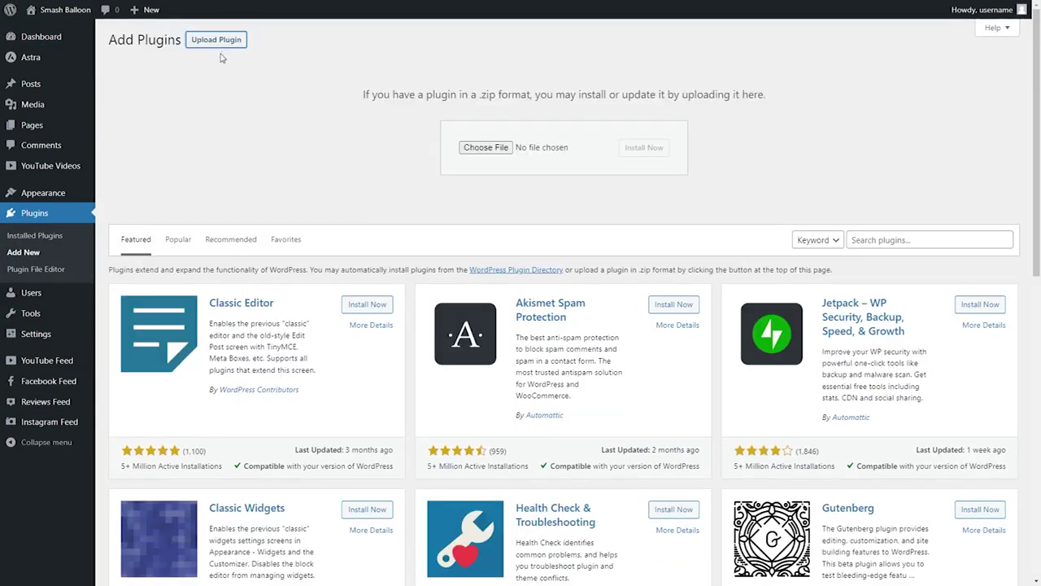
pyautogui.click(487, 149)
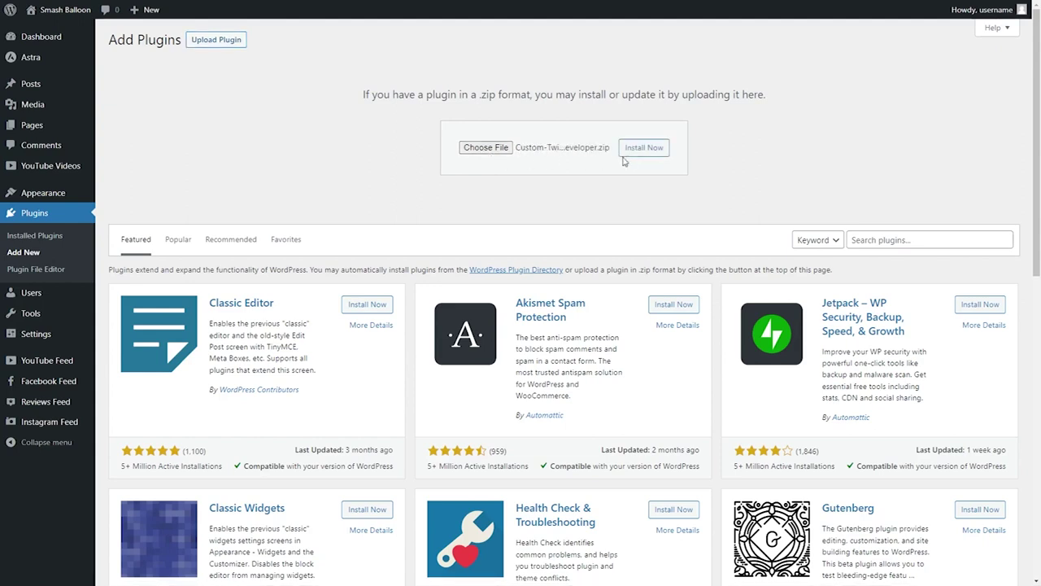
pyautogui.click(642, 156)
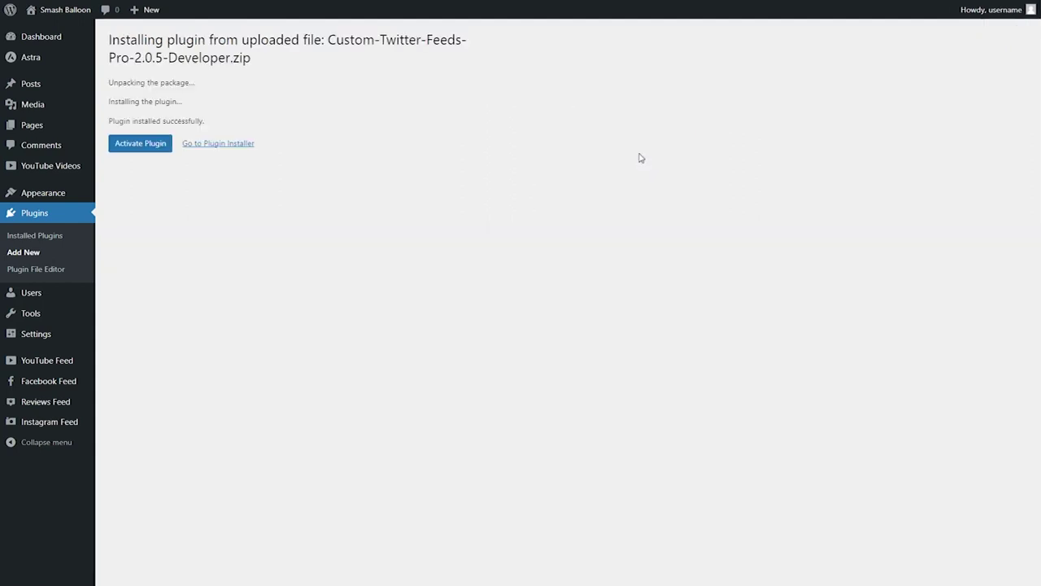
pyautogui.click(149, 153)
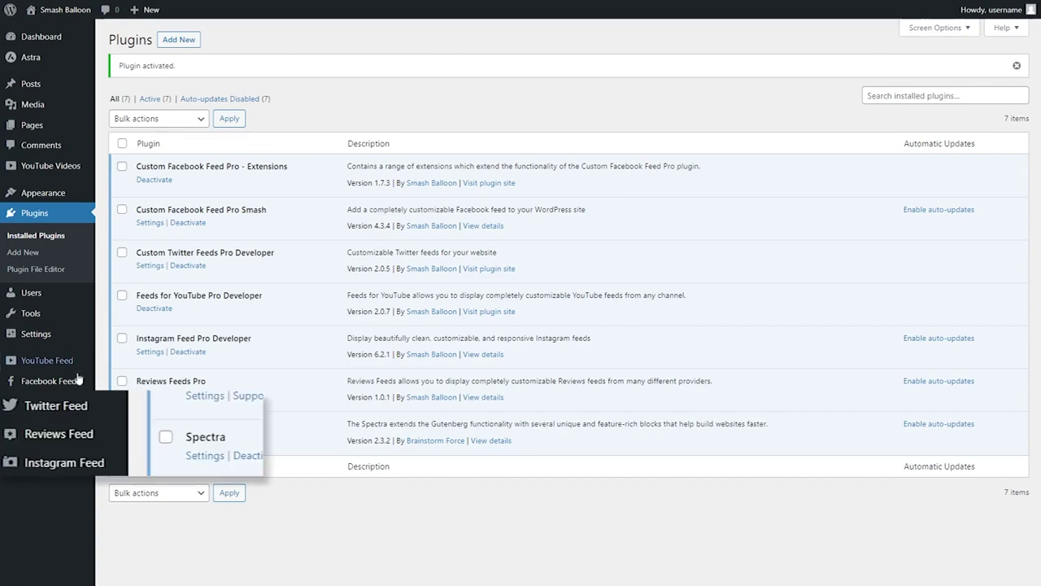
# Step: Paste and activate the Pro license key in Twitter Feed Settings, then go to All Feeds
pyautogui.moveTo(49, 403)
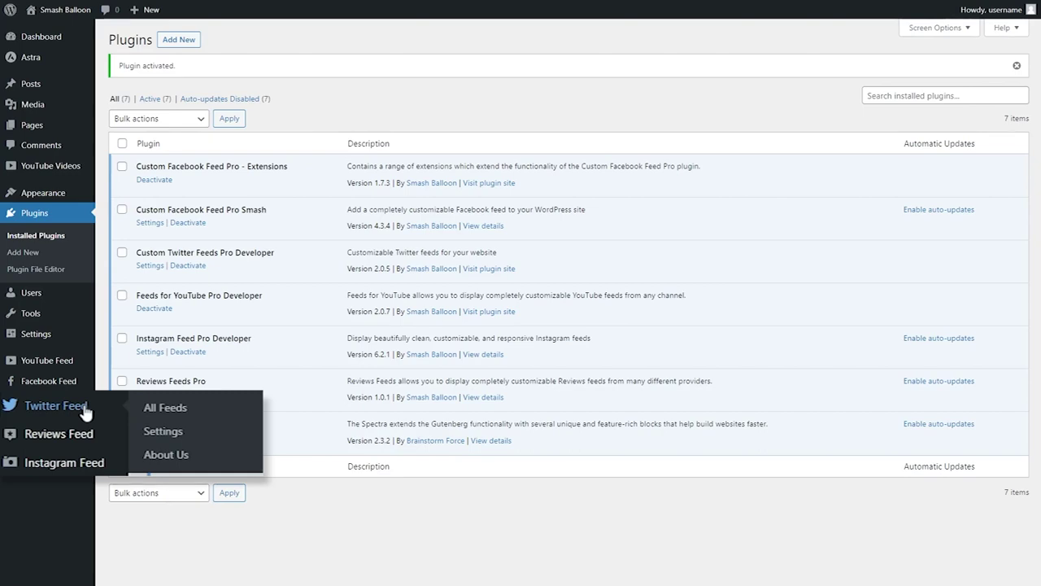
pyautogui.click(148, 435)
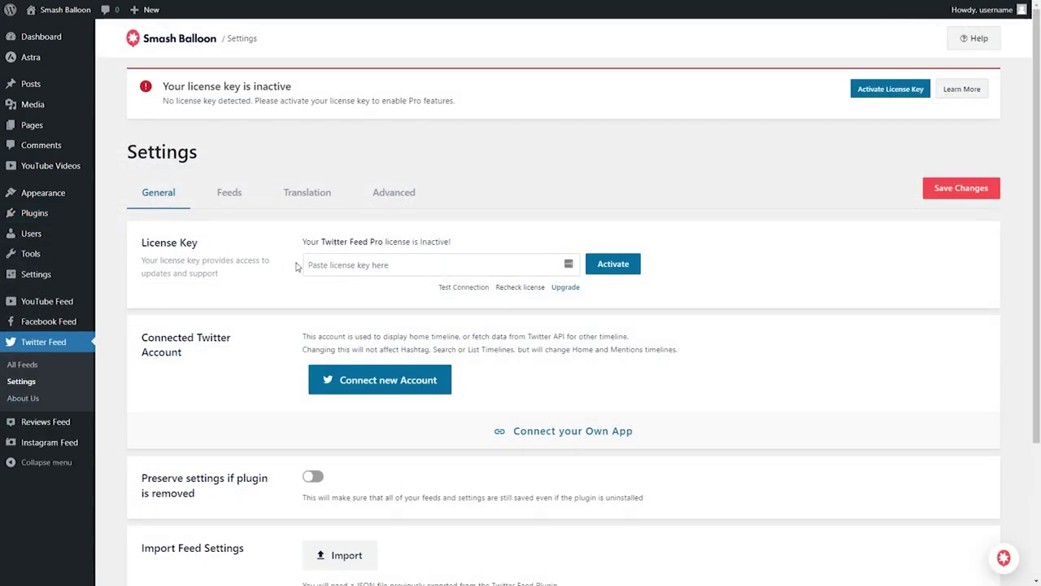
pyautogui.click(397, 268)
pyautogui.hotkey('ctrl', 'v')
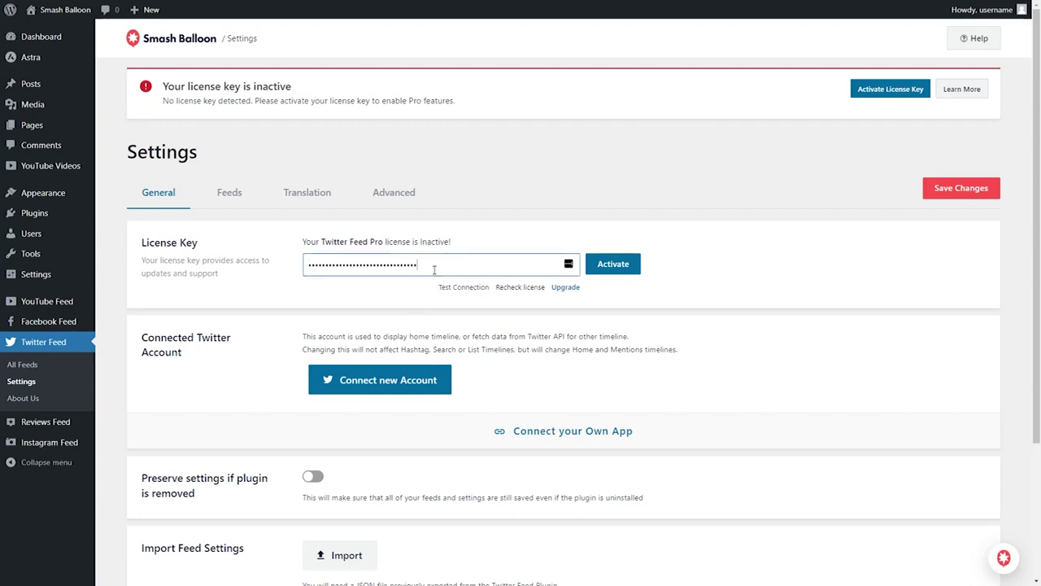
pyautogui.click(613, 264)
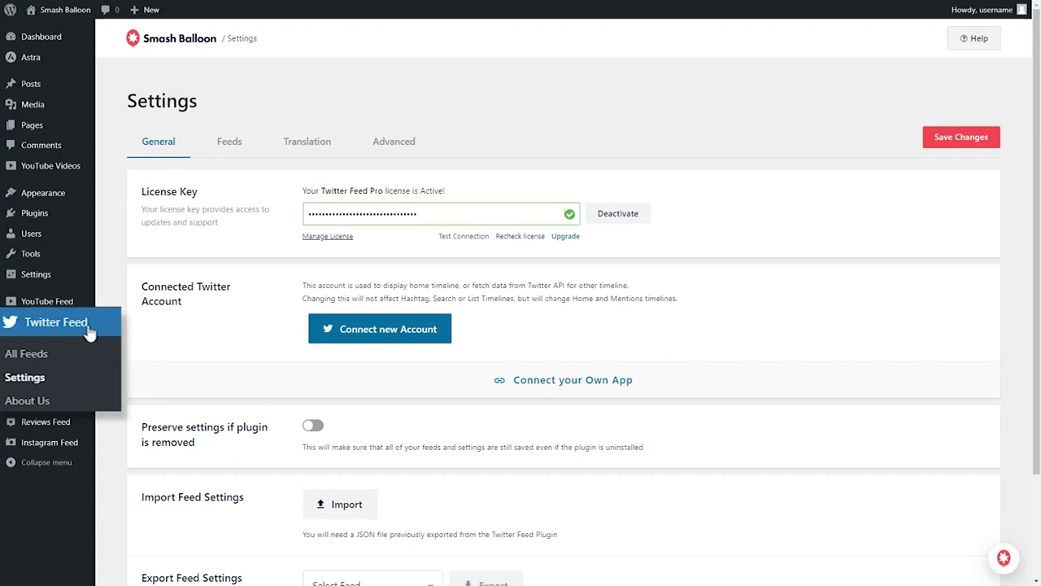
pyautogui.click(38, 355)
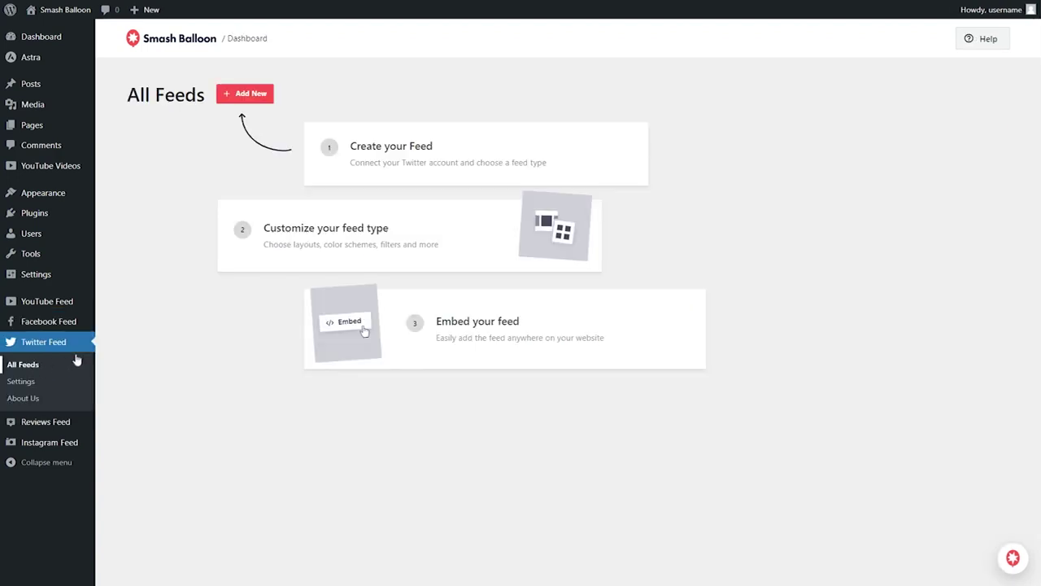
# Step: Start a new User Timeline feed and authorize a Twitter account for the Smash Balloon app
pyautogui.click(244, 99)
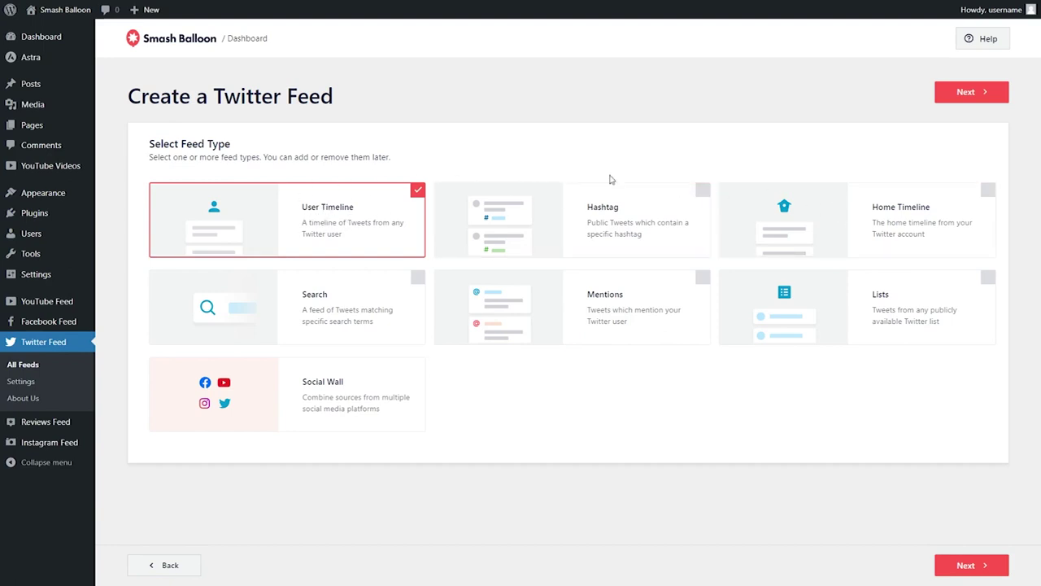
pyautogui.click(949, 96)
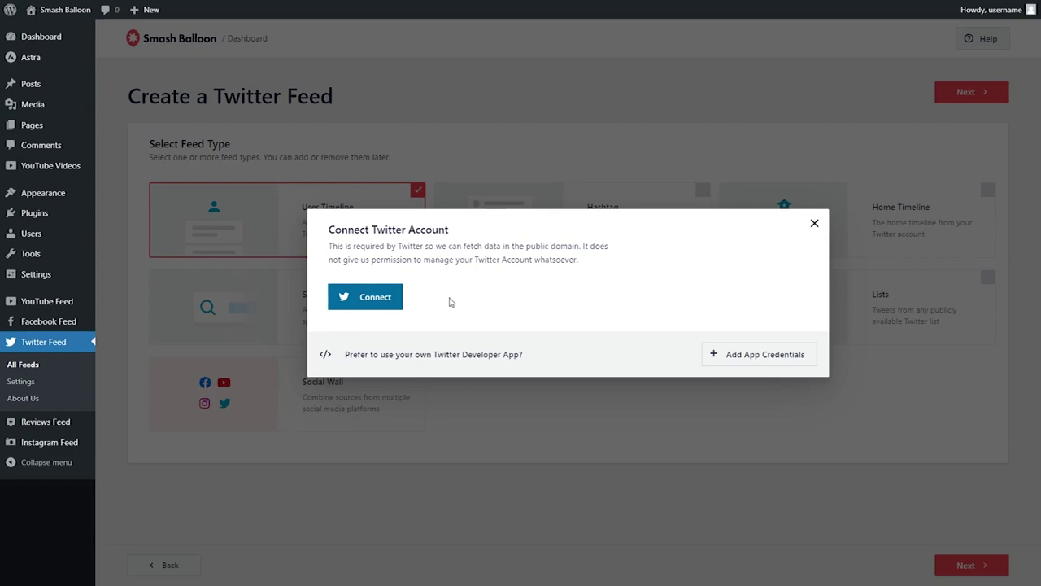
pyautogui.click(380, 299)
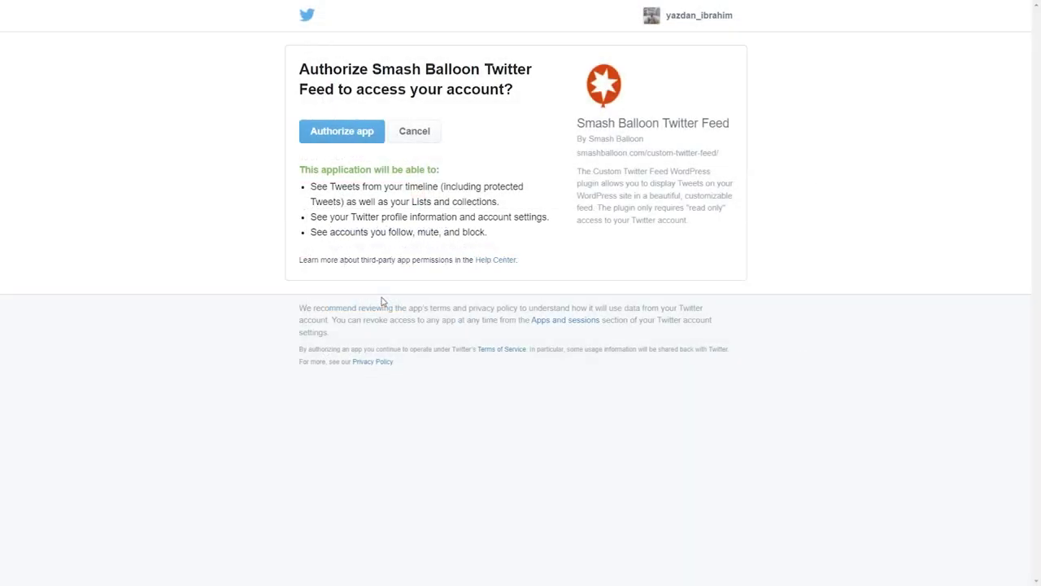
pyautogui.click(352, 140)
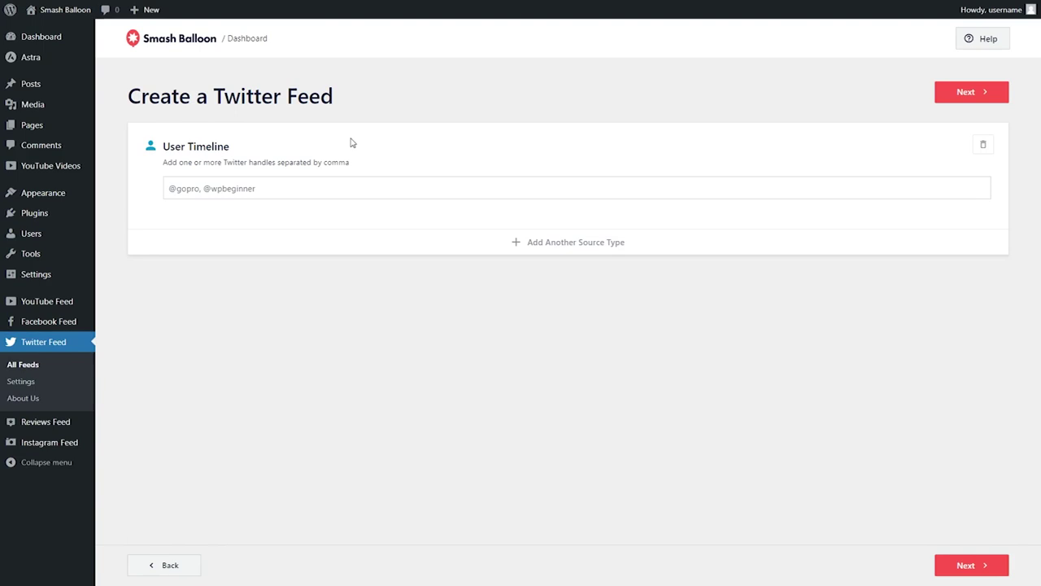
pyautogui.click(330, 187)
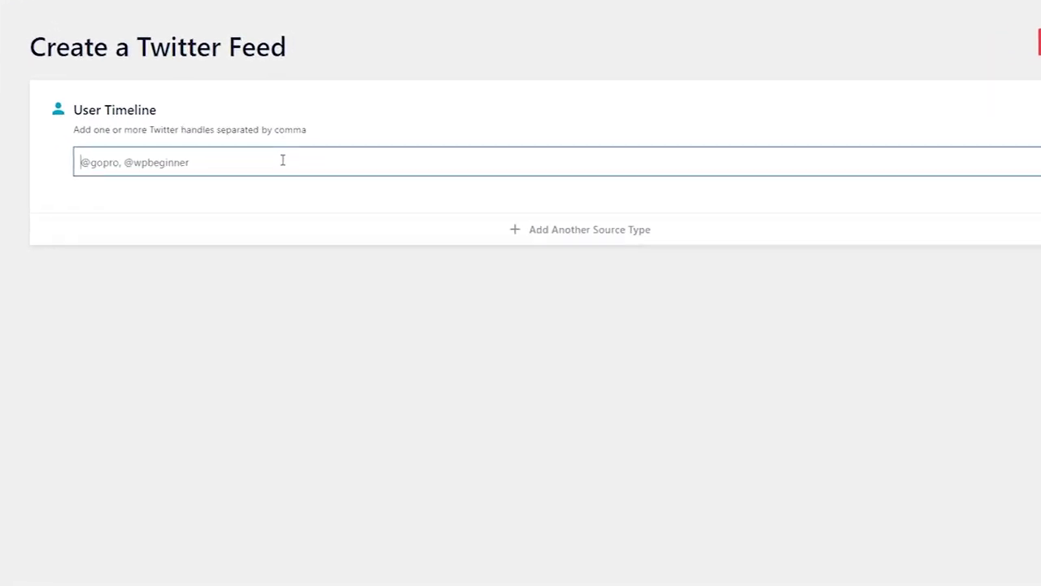
pyautogui.write('@starbucks')
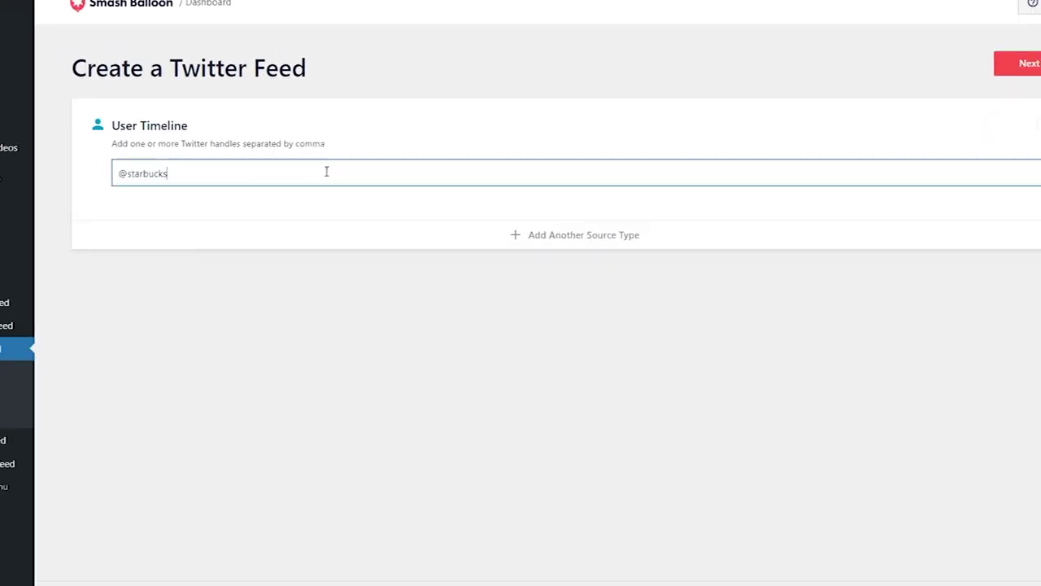
pyautogui.click(961, 93)
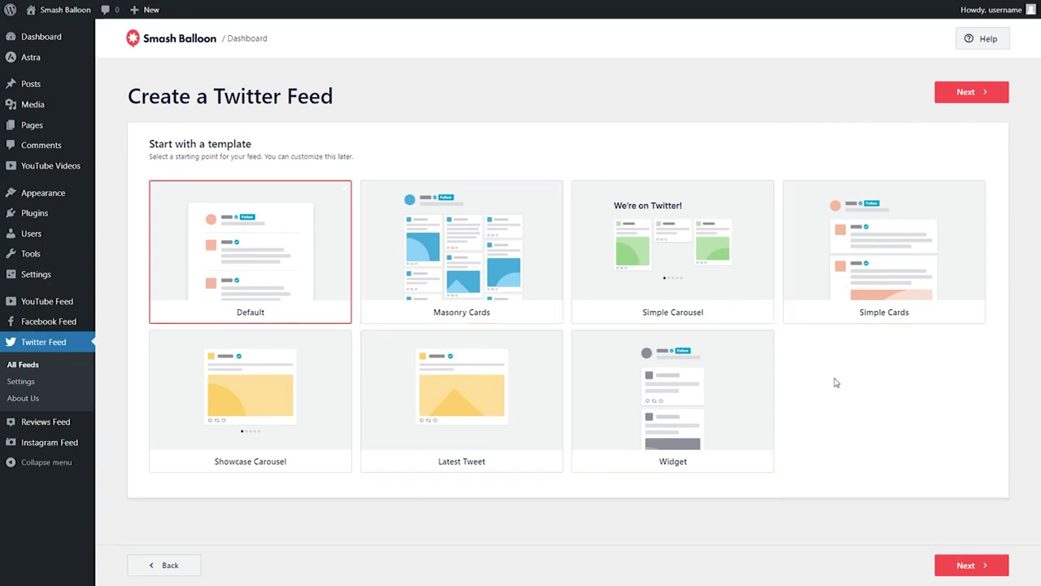
# Step: Create the feed from the Simple Cards template
pyautogui.click(837, 284)
pyautogui.click(967, 92)
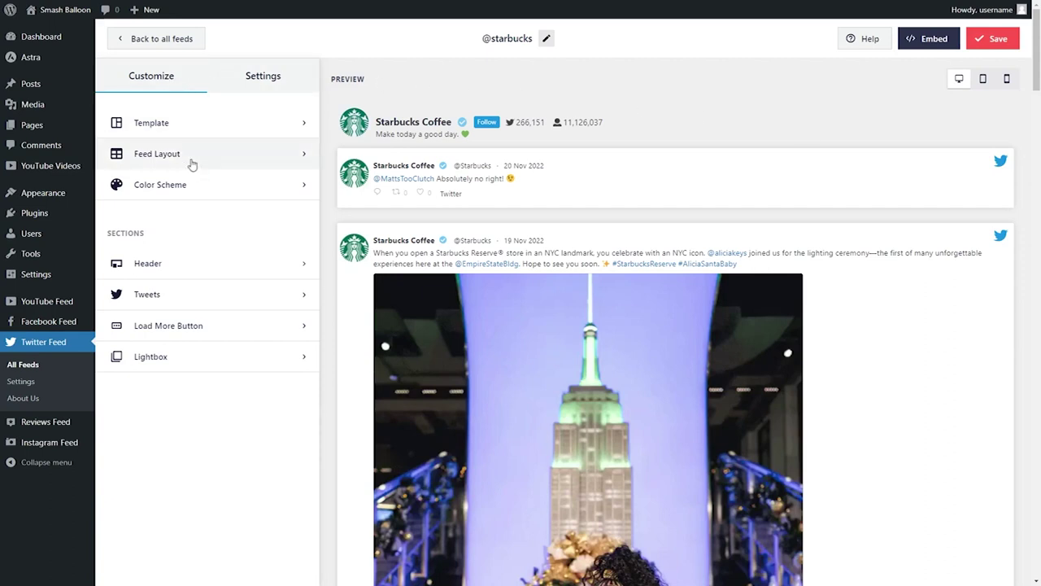
# Step: Preview the Carousel feed layout, then switch the layout back to Masonry
pyautogui.click(192, 163)
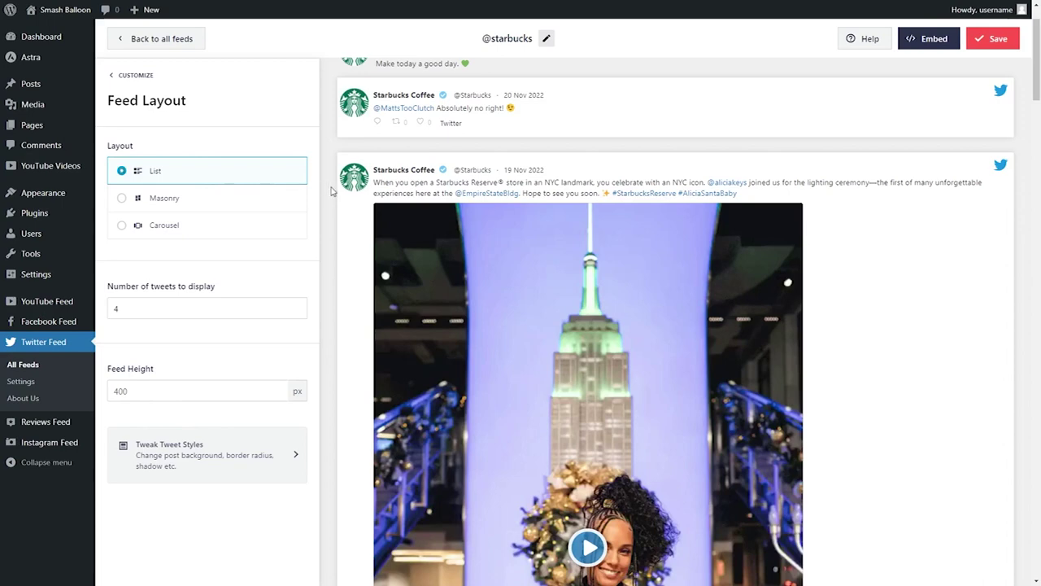
pyautogui.scroll(2, 331, 190)
pyautogui.scroll(-10, 332, 193)
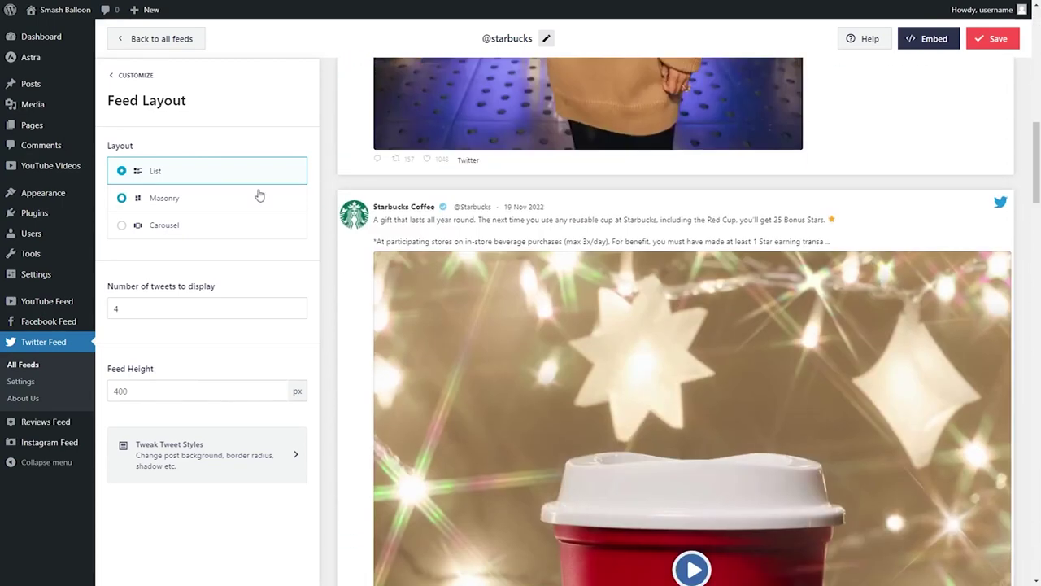
pyautogui.click(257, 195)
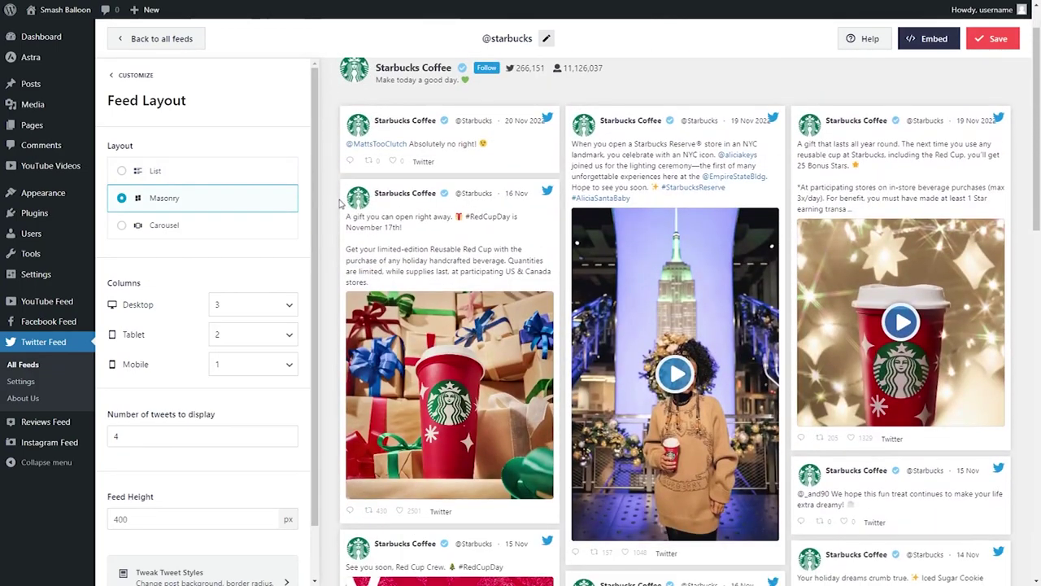
pyautogui.click(263, 226)
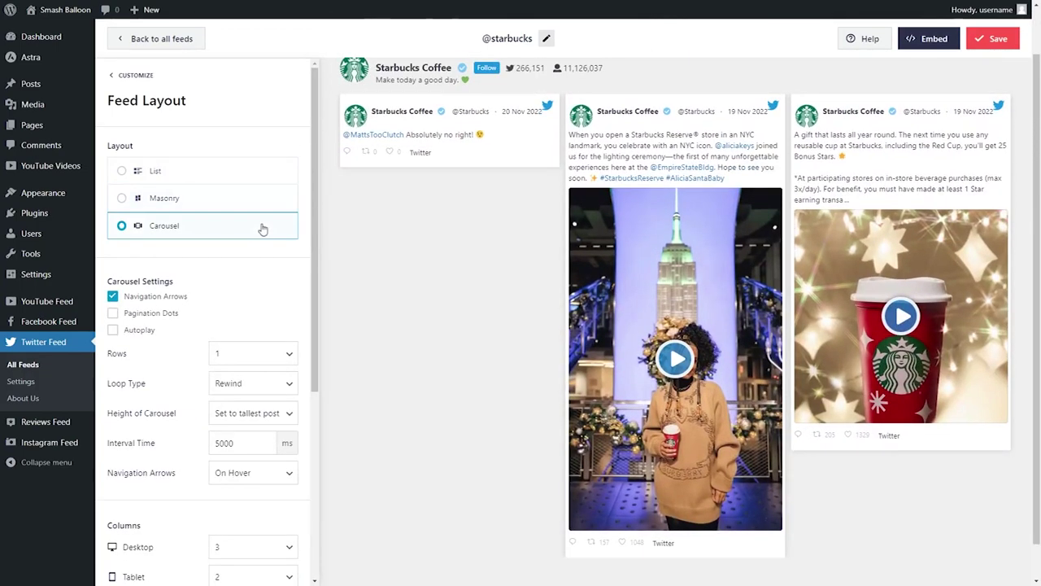
pyautogui.click(1005, 317)
pyautogui.click(1005, 318)
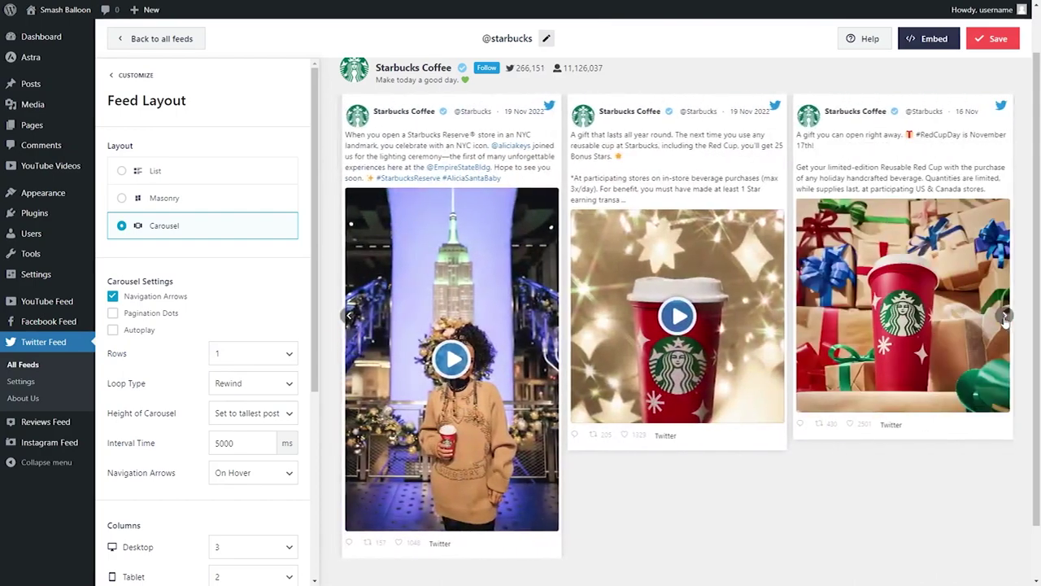
pyautogui.click(208, 201)
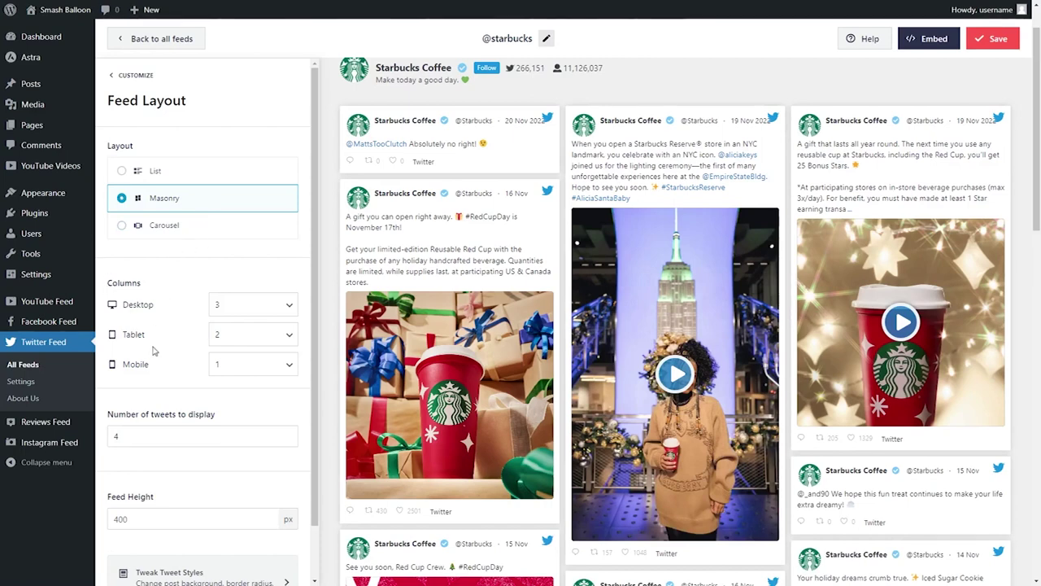
# Step: Set the desktop column count to 4 and return to the main Customize options
pyautogui.click(286, 300)
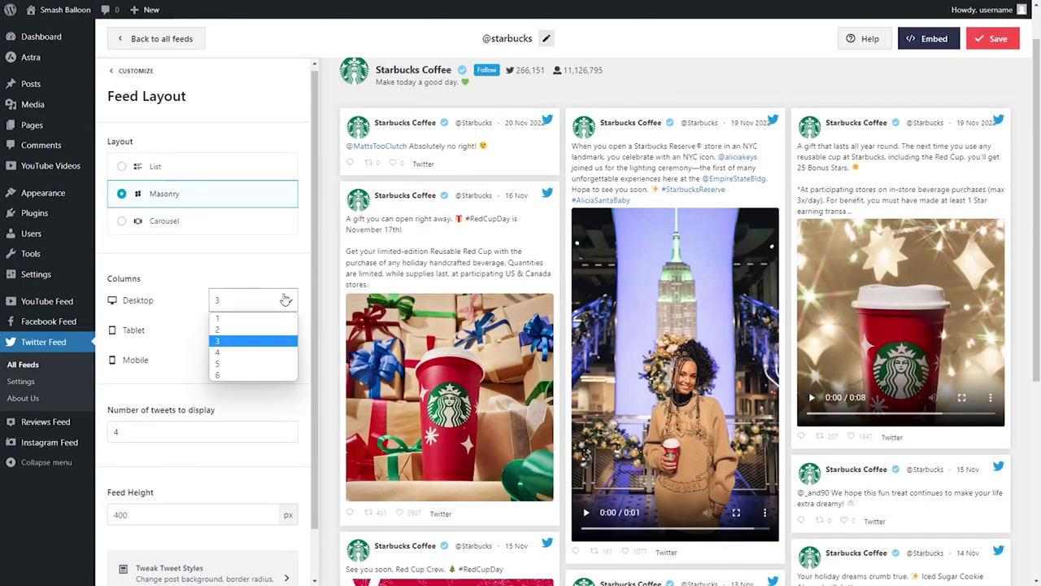
pyautogui.click(255, 353)
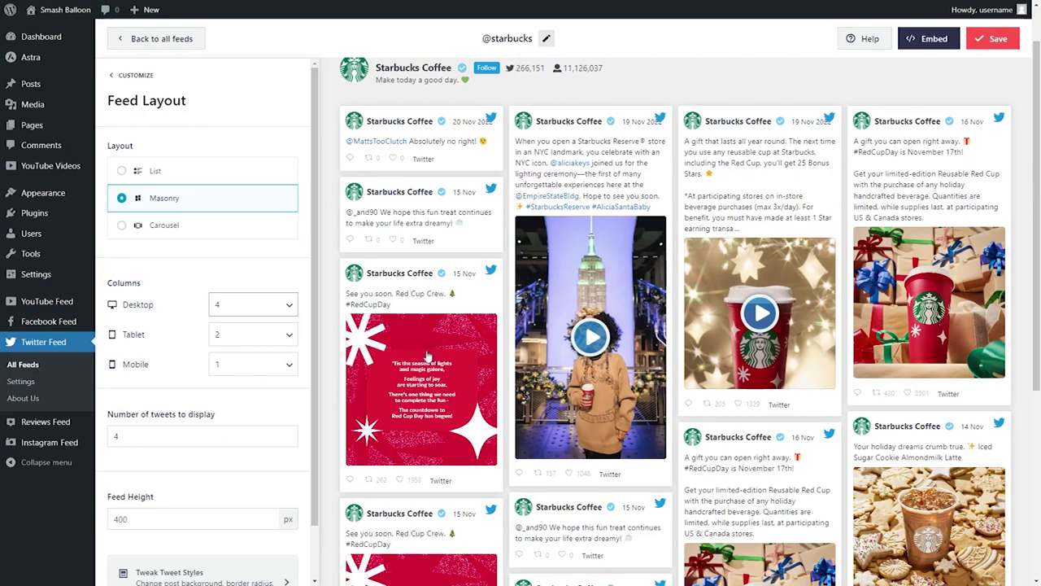
pyautogui.click(984, 41)
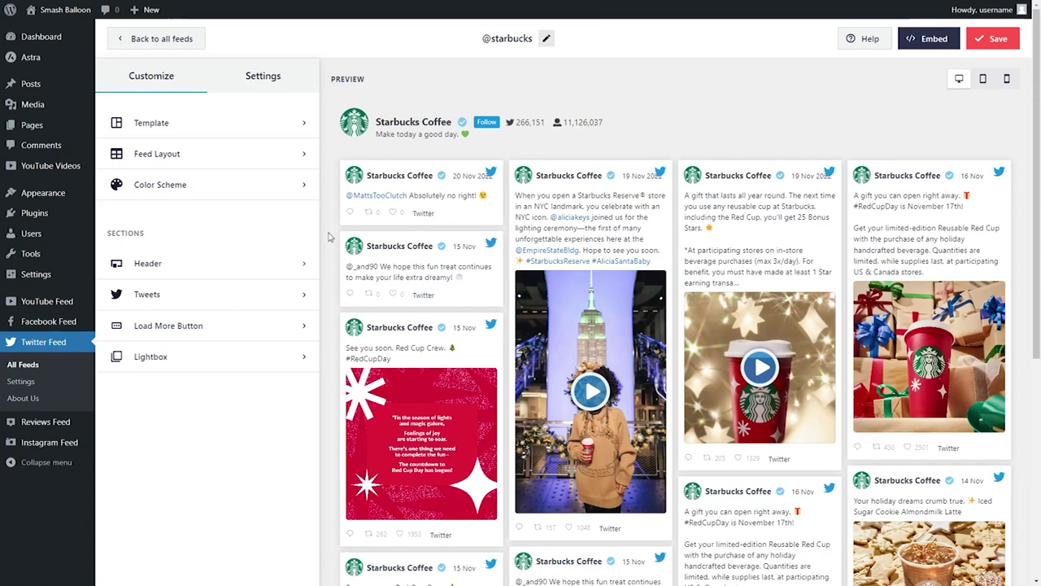
# Step: Preview Light, Dark and yellow, green and blue custom backgrounds, then choose Inherit from Theme
pyautogui.click(221, 192)
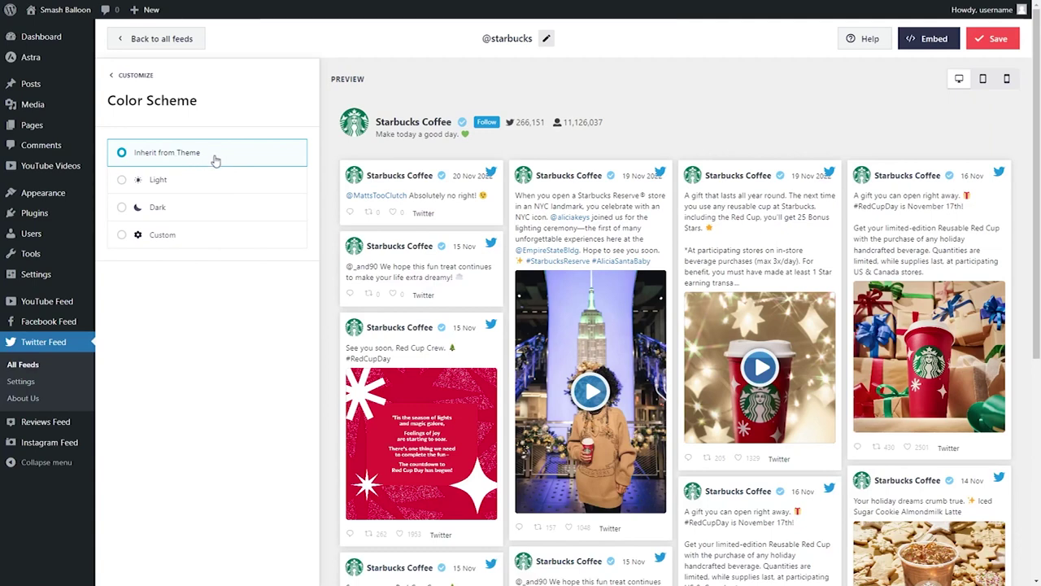
pyautogui.click(196, 183)
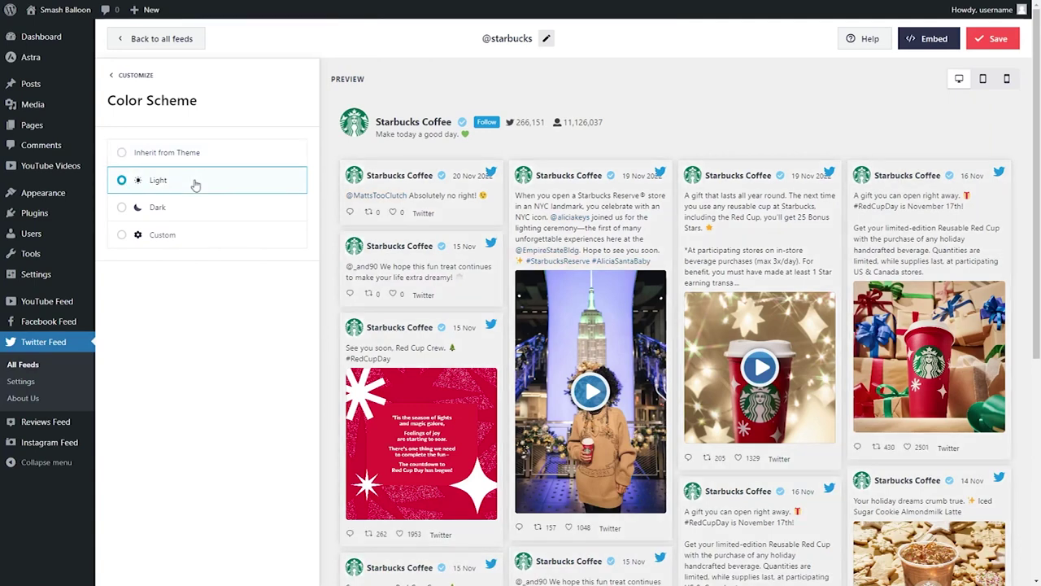
pyautogui.click(189, 206)
pyautogui.click(205, 237)
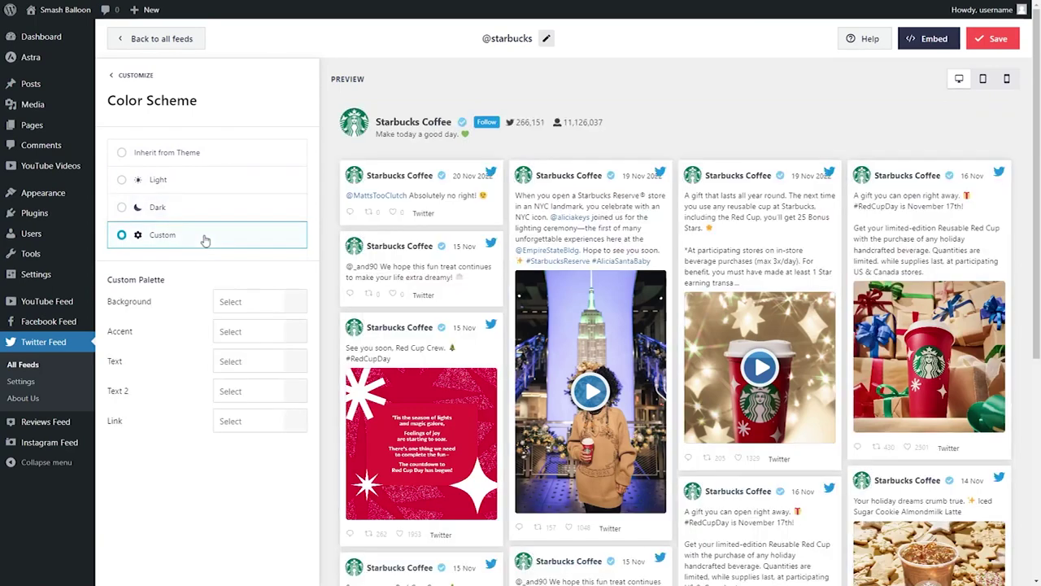
pyautogui.click(294, 306)
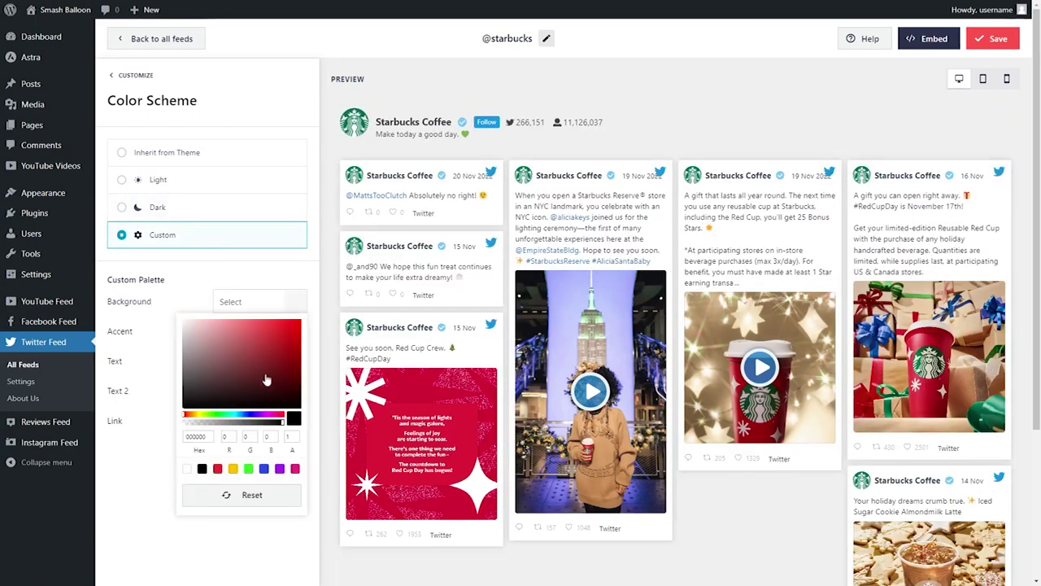
pyautogui.click(234, 469)
pyautogui.click(248, 469)
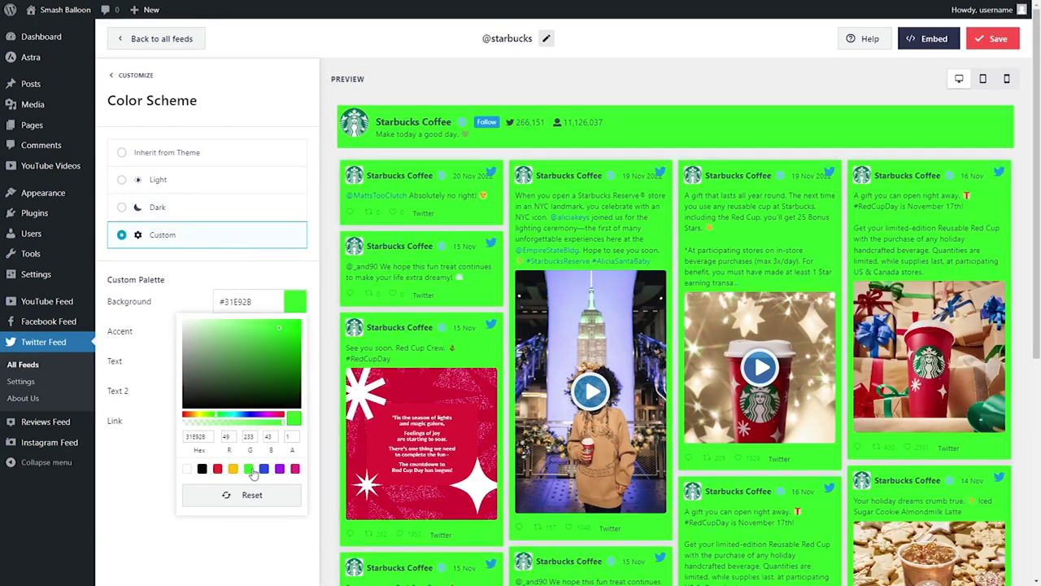
pyautogui.click(263, 469)
pyautogui.click(201, 157)
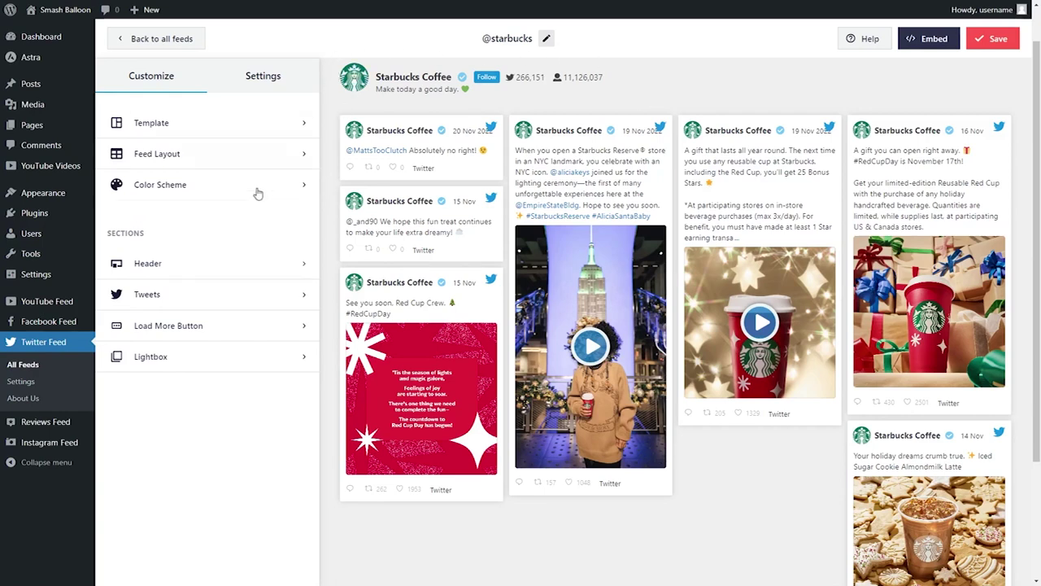
# Step: Try the Text header style, then disable the feed header and save the feed
pyautogui.click(186, 264)
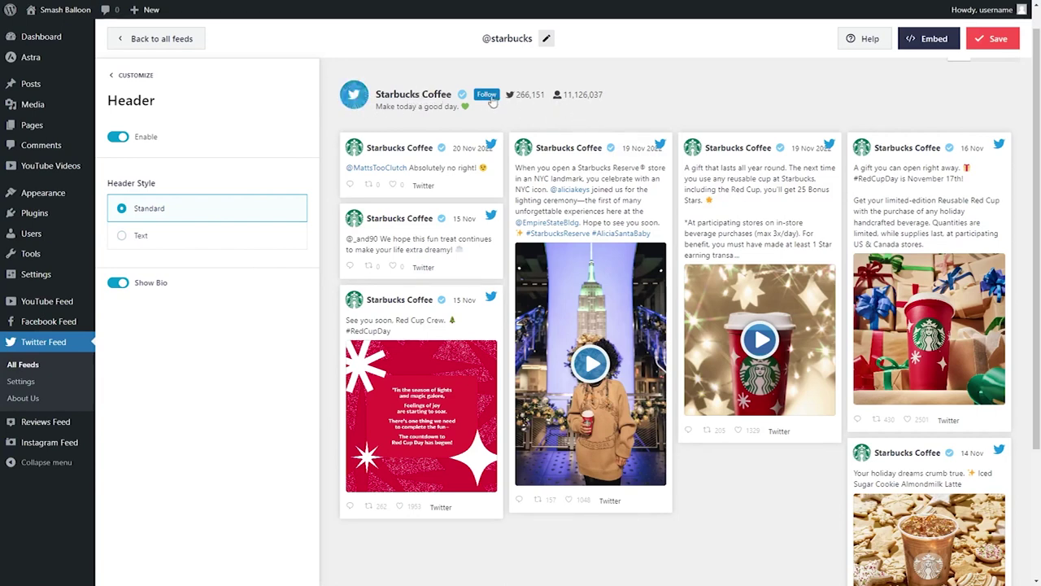
pyautogui.click(238, 236)
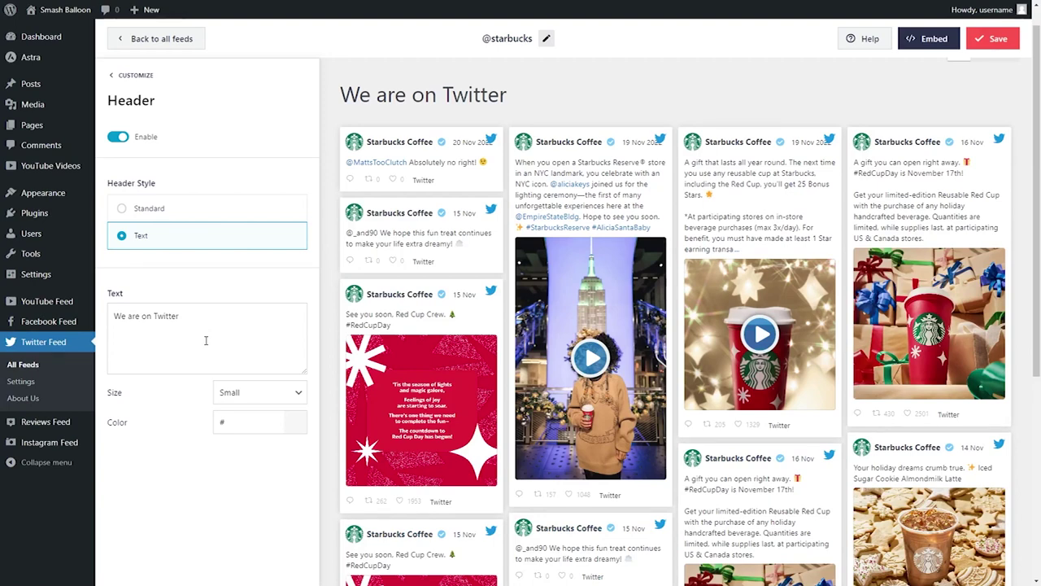
pyautogui.click(119, 138)
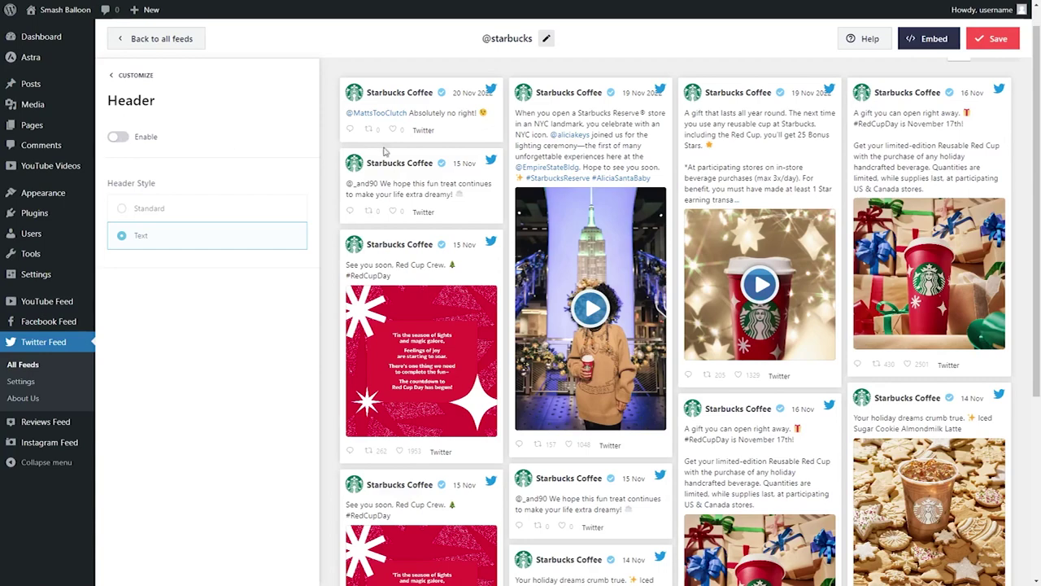
pyautogui.click(991, 47)
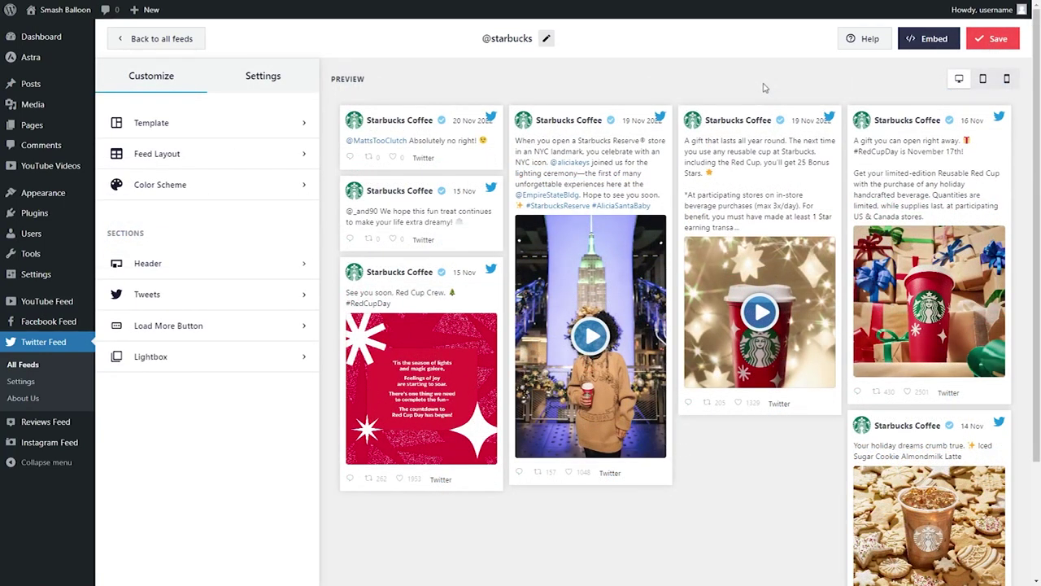
# Step: Copy the feed shortcode and add the feed to the Twitter page
pyautogui.click(917, 45)
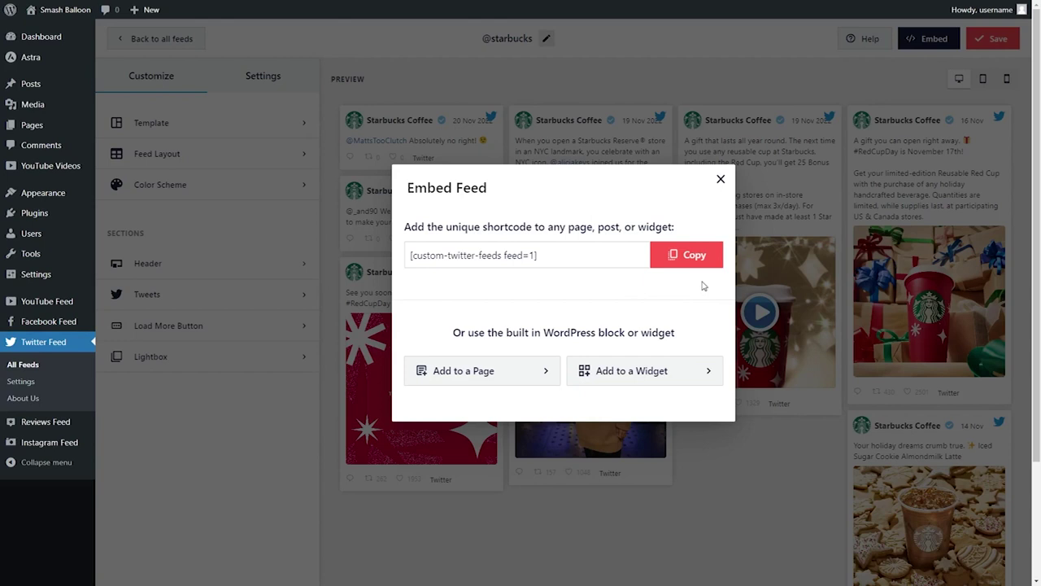
pyautogui.click(694, 257)
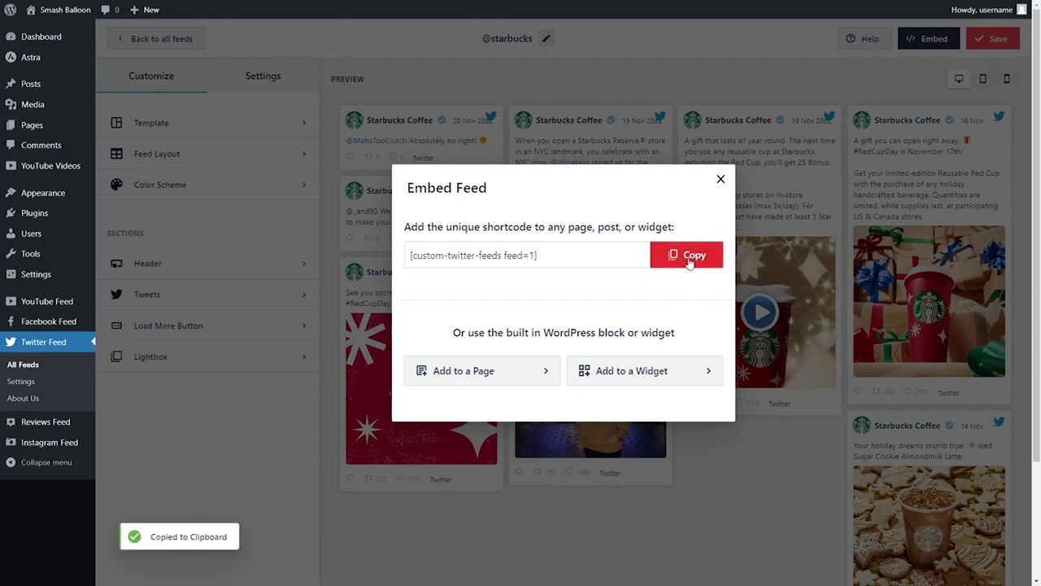
pyautogui.click(483, 371)
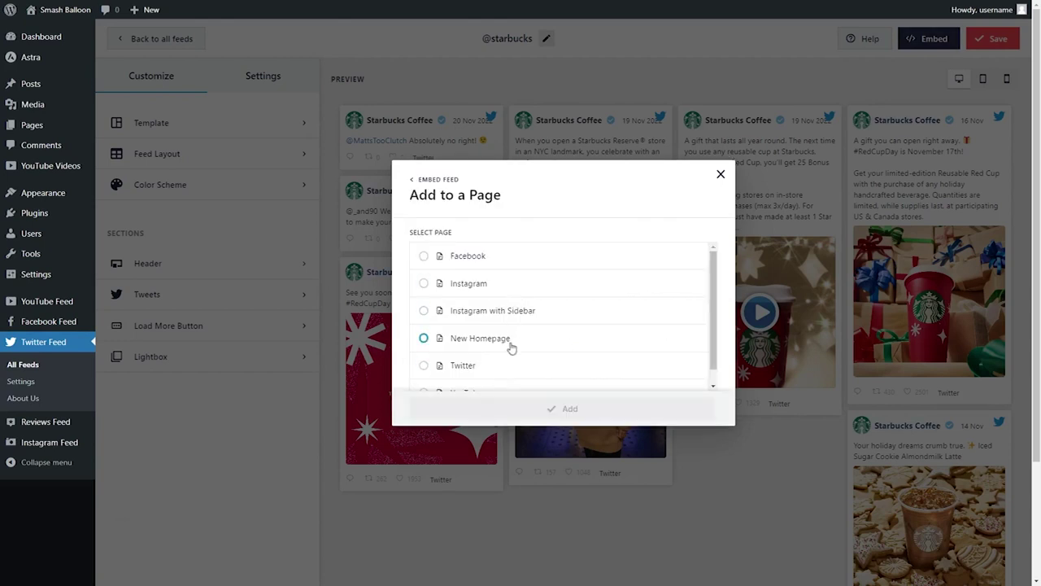
pyautogui.click(507, 366)
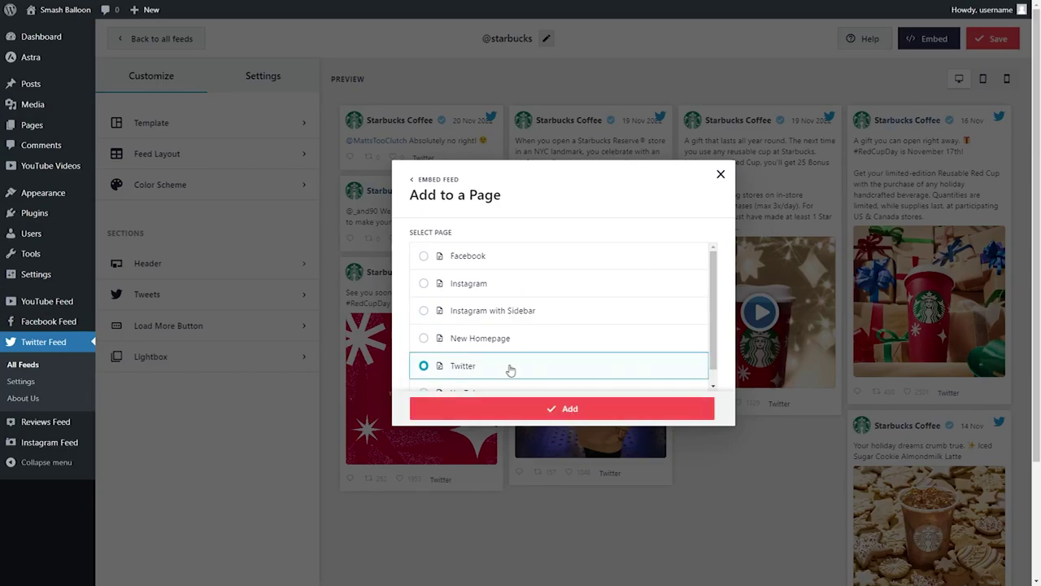
pyautogui.click(585, 411)
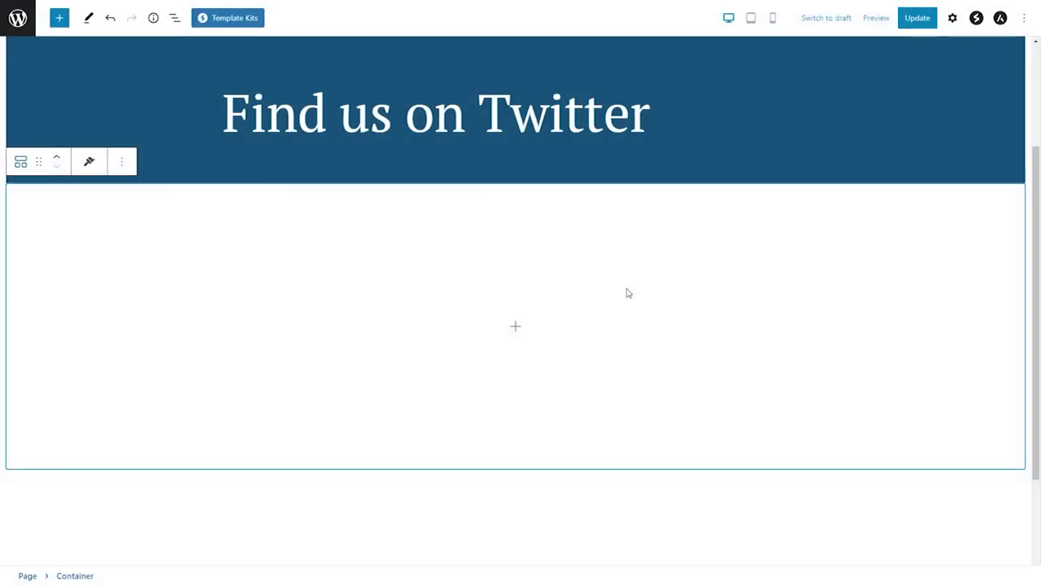
# Step: Insert a Twitter Feed block into the empty container and update the page
pyautogui.click(518, 326)
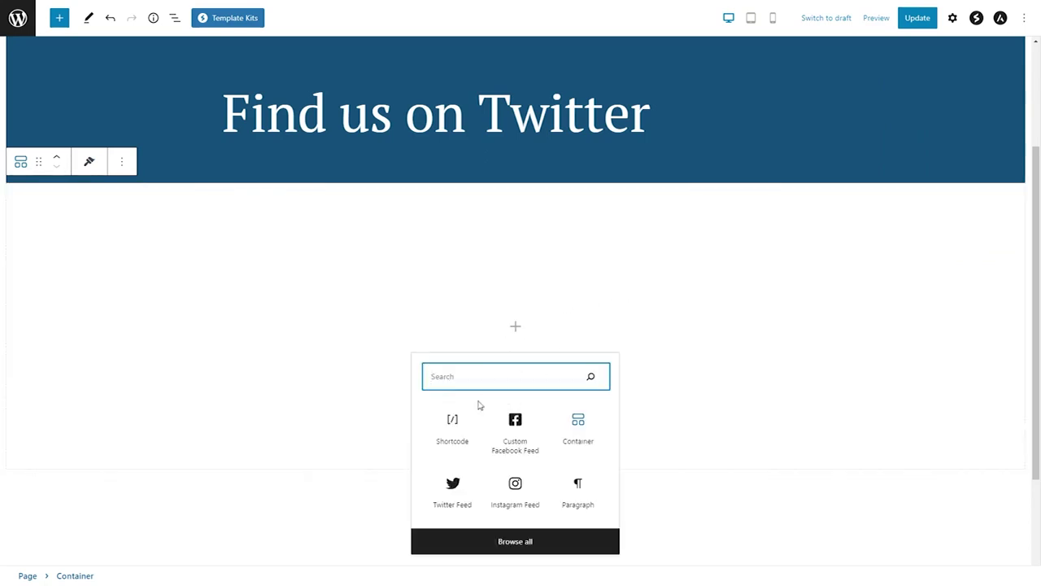
pyautogui.click(452, 423)
pyautogui.hotkey('ctrl', 'v')
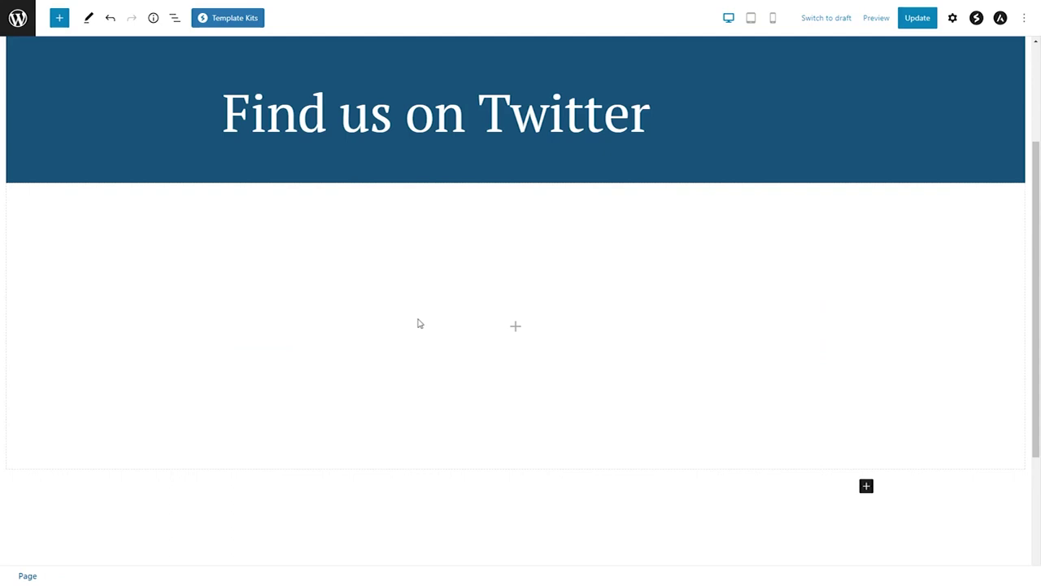
pyautogui.click(515, 327)
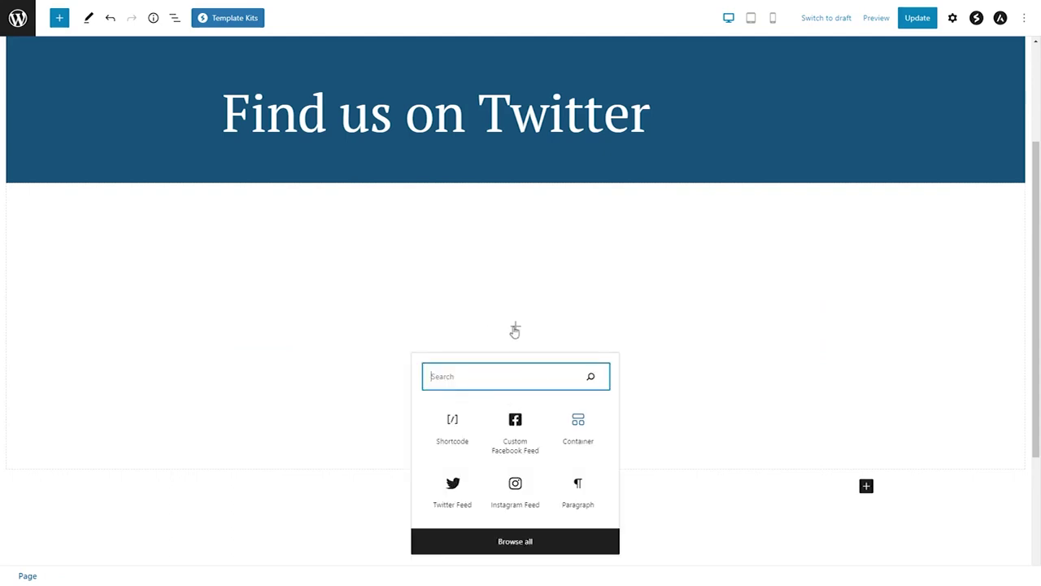
pyautogui.click(449, 485)
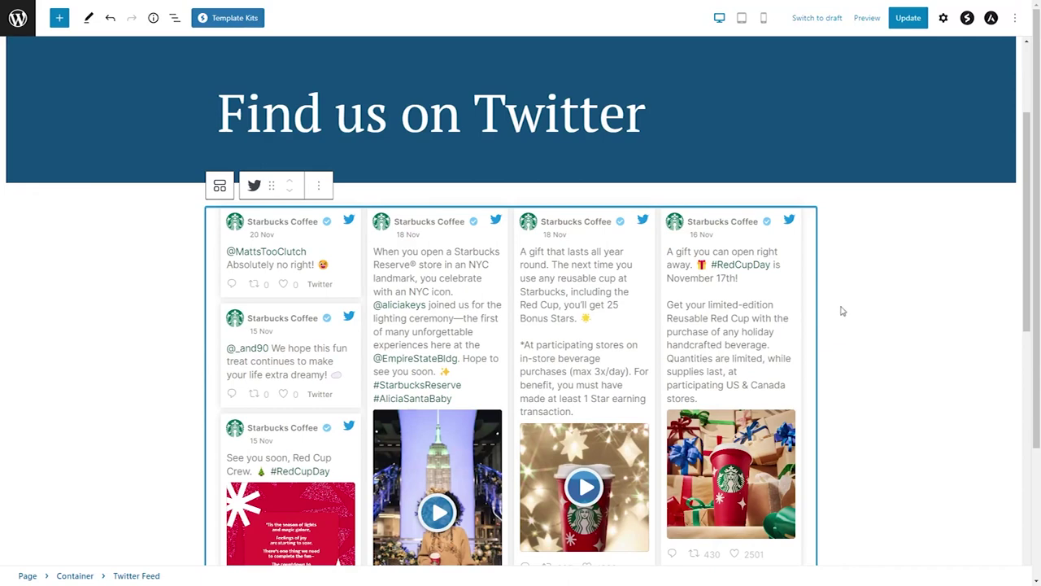
pyautogui.scroll(-2, 848, 289)
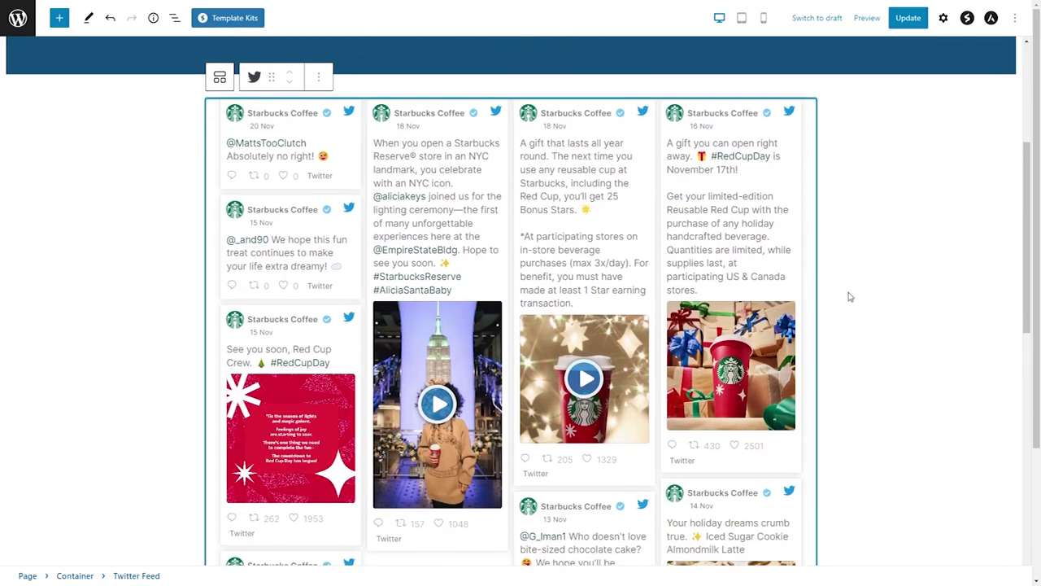
pyautogui.click(895, 21)
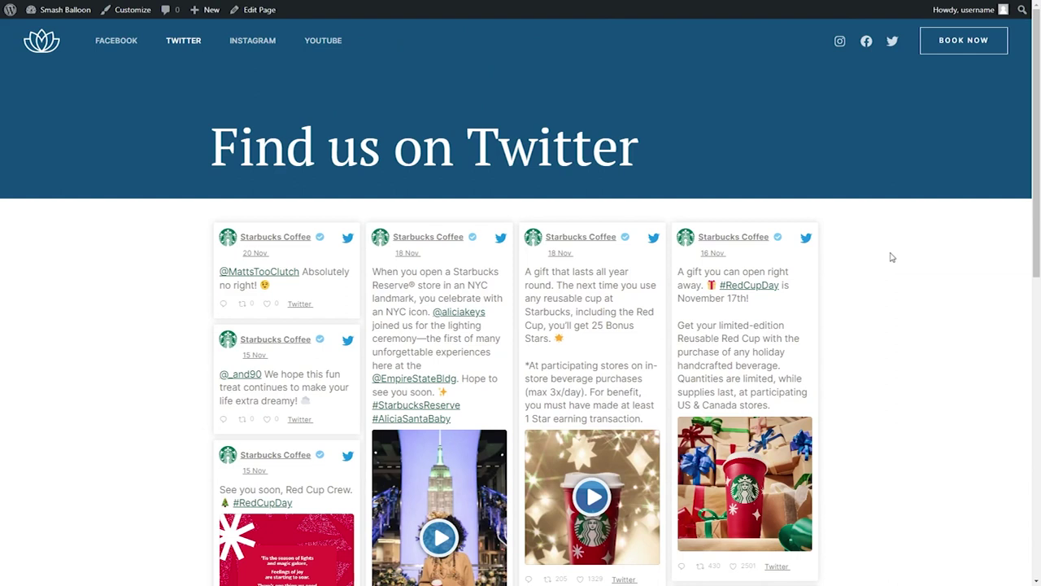
pyautogui.scroll(-2, 892, 257)
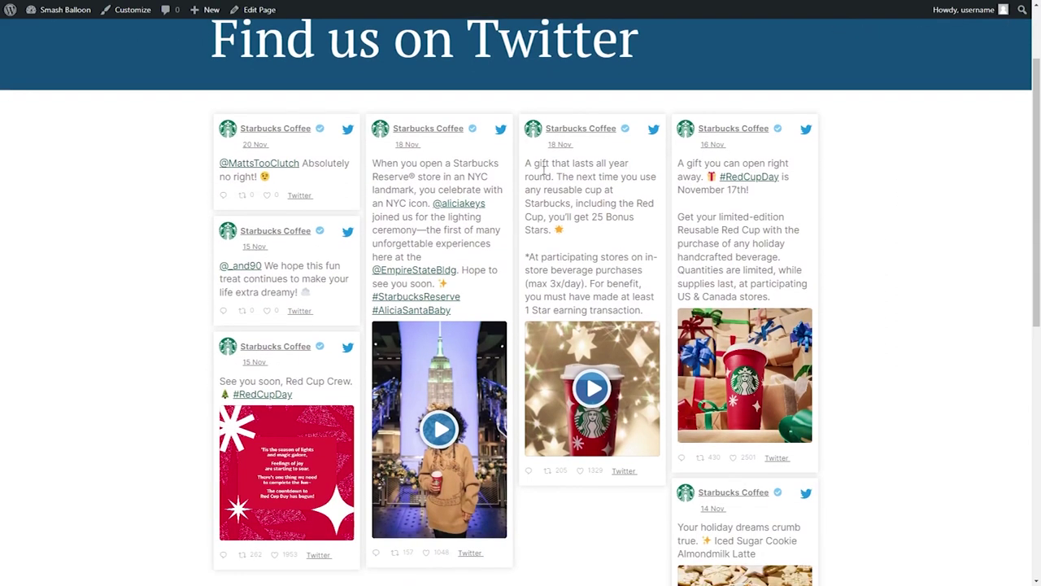
pyautogui.scroll(-4, 850, 301)
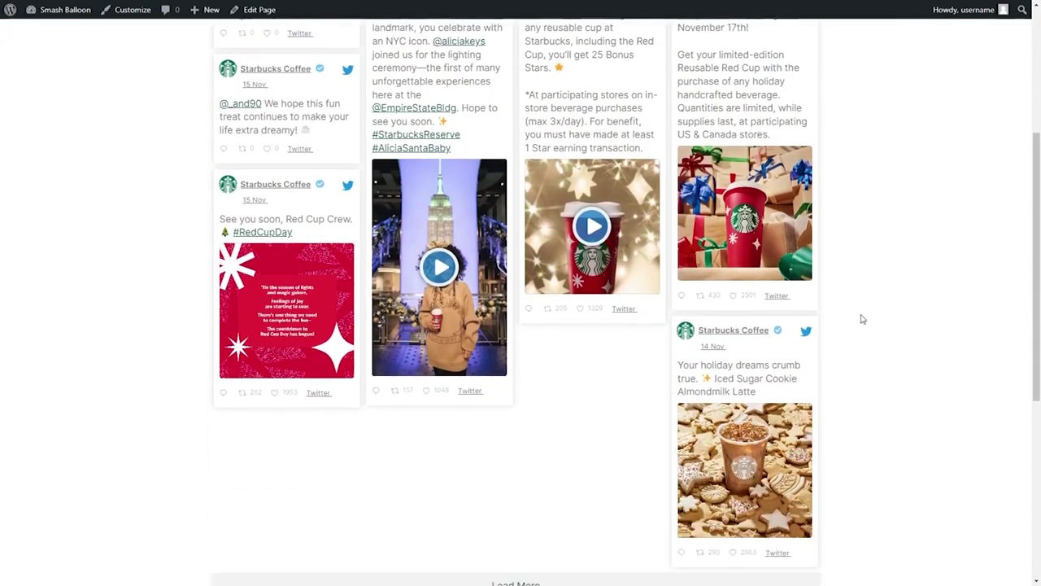
pyautogui.click(515, 532)
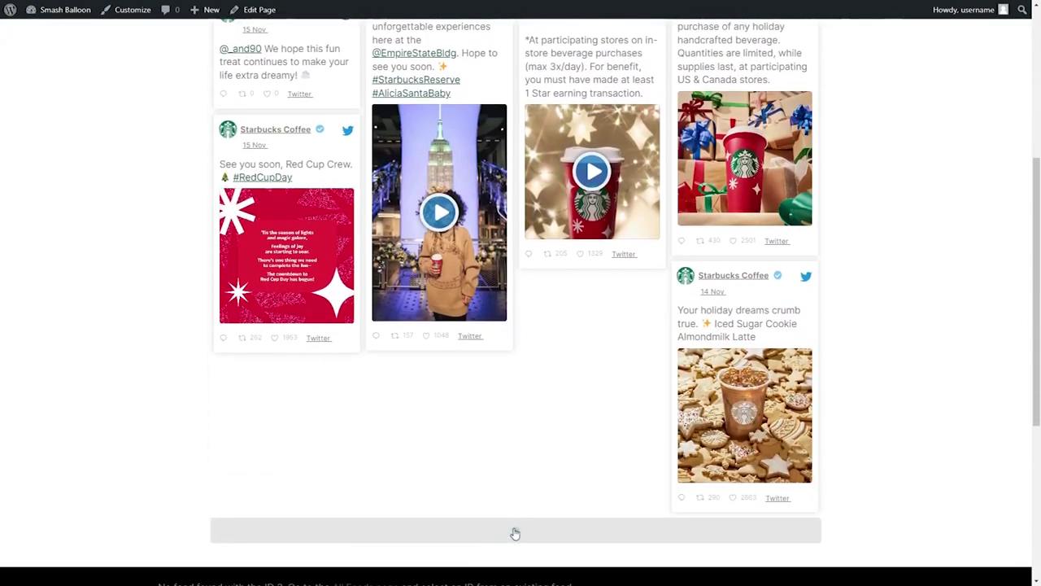
pyautogui.scroll(-2, 874, 314)
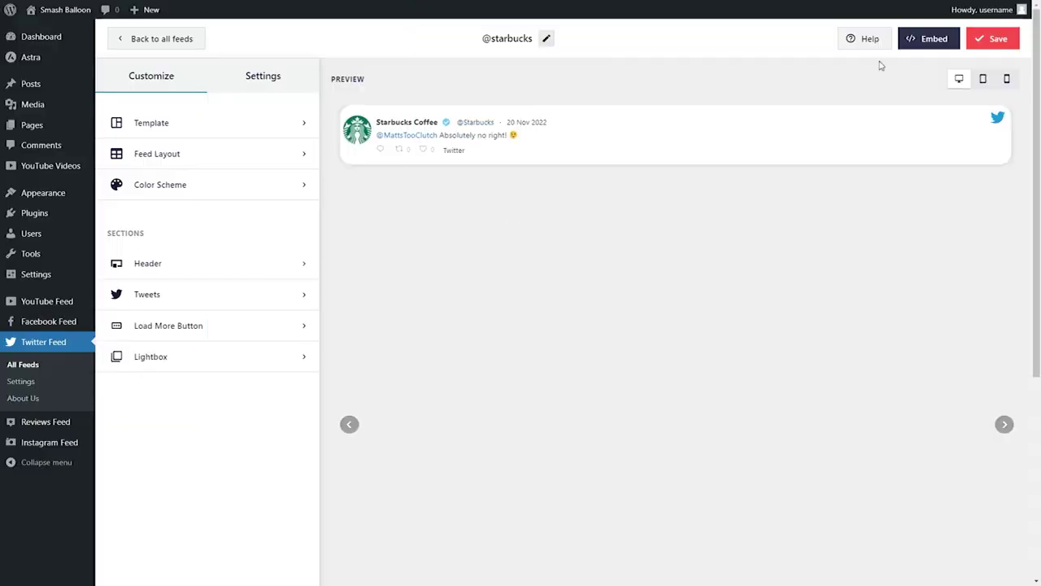
pyautogui.click(921, 43)
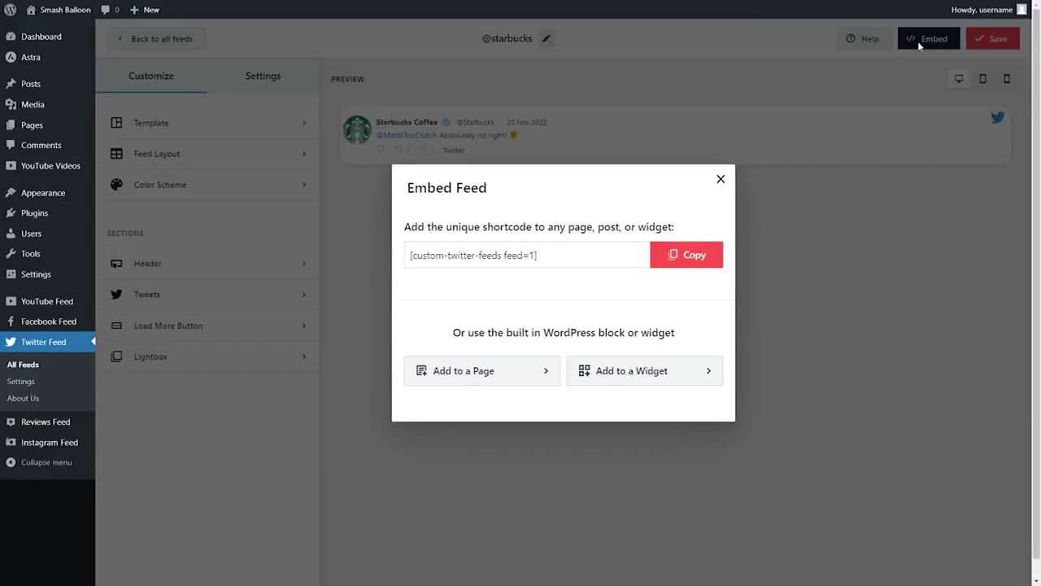
pyautogui.click(689, 257)
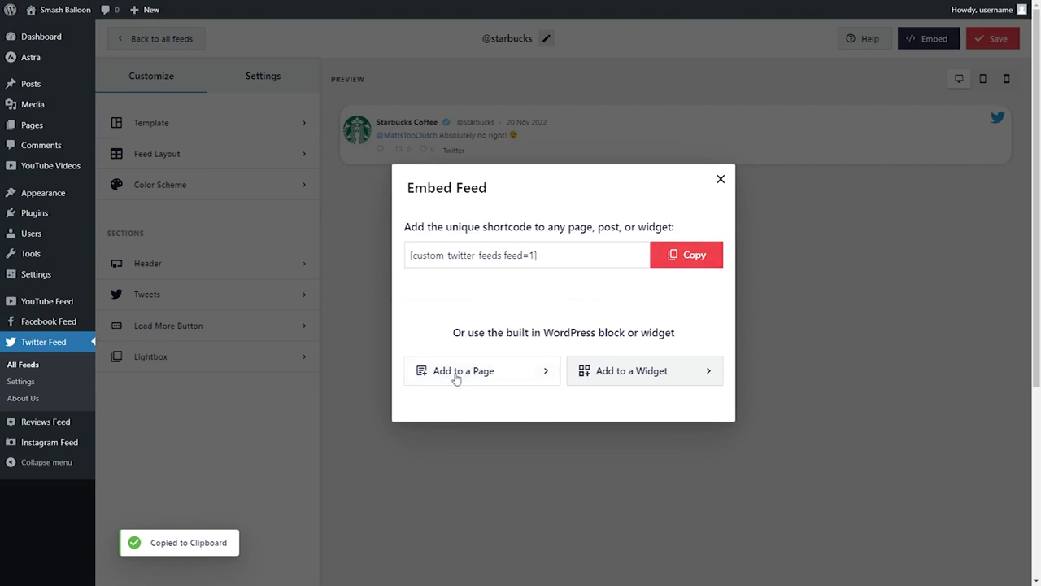
pyautogui.click(630, 376)
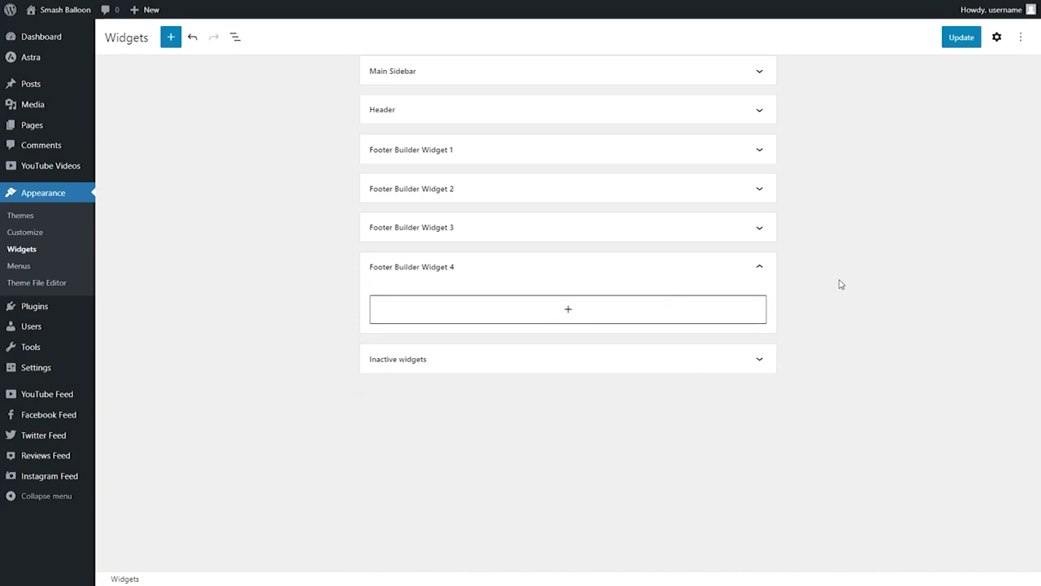
# Step: Insert a Twitter Feed block into Footer Builder Widget 4 and update the widgets
pyautogui.click(569, 311)
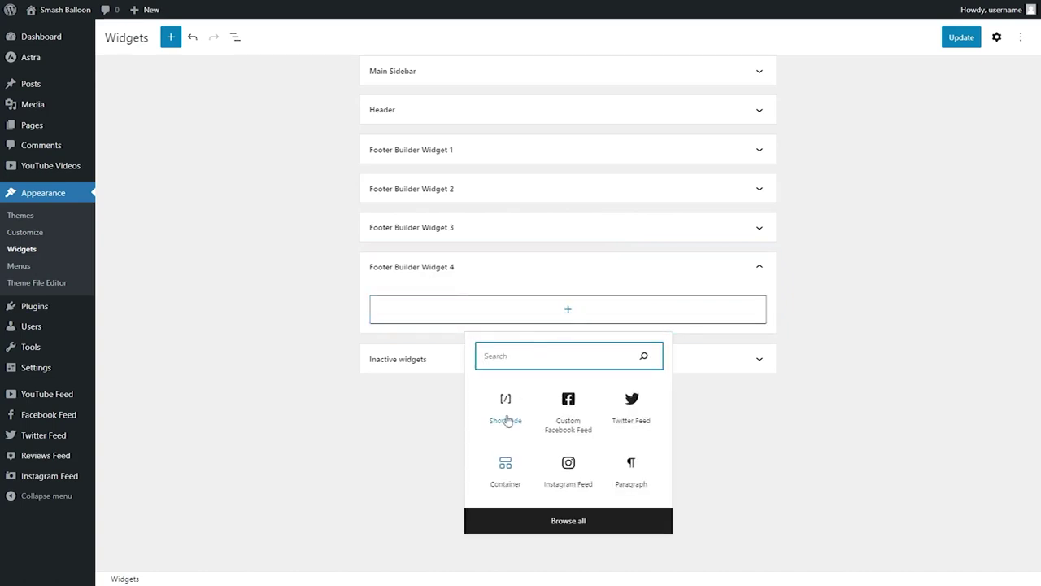
pyautogui.click(635, 408)
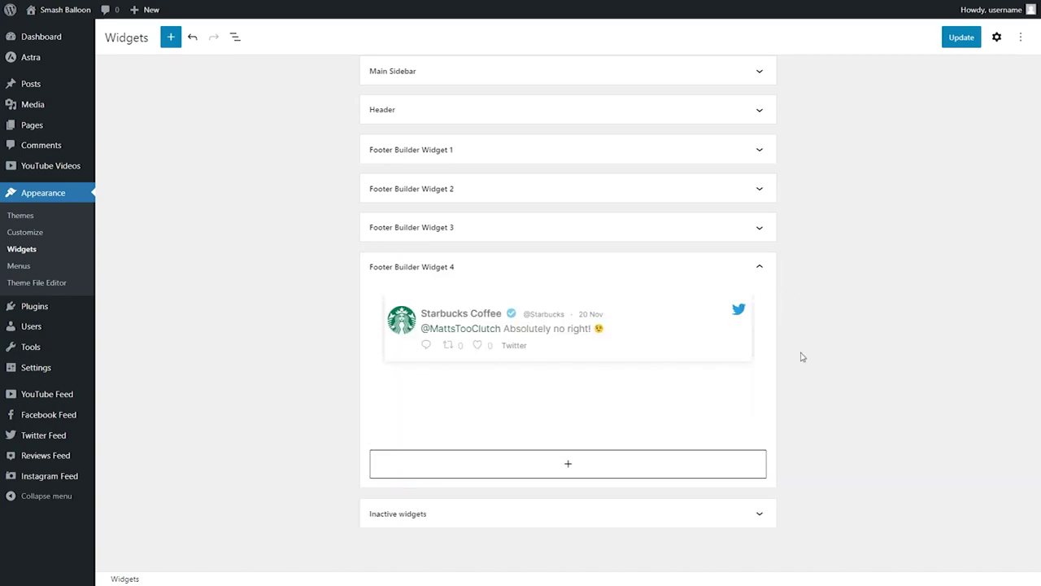
pyautogui.click(959, 38)
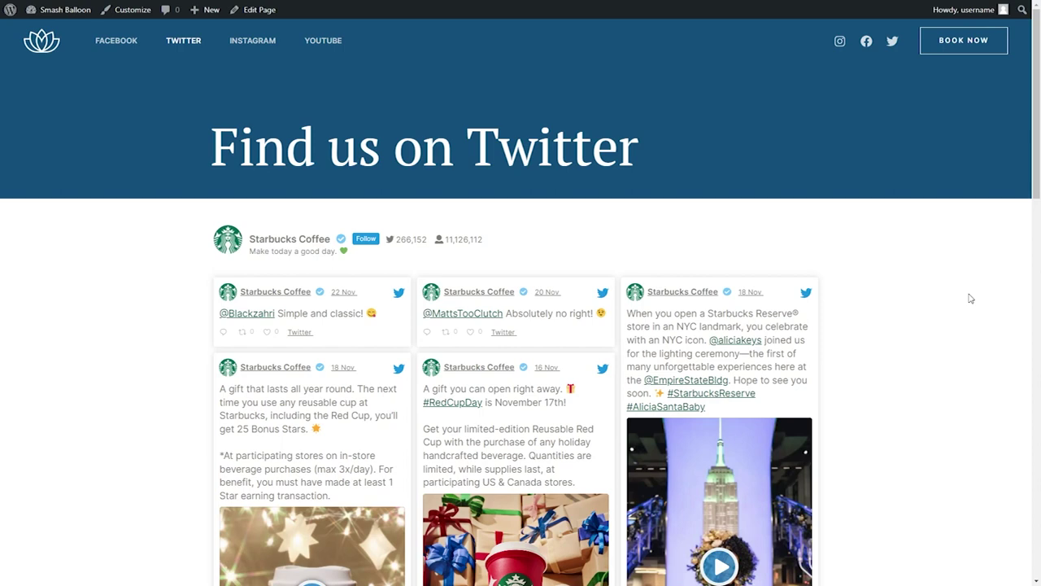
# Step: Advance the footer carousel five tweets to the 14 Nov tweet, then back to the 16 Nov gift tweet
pyautogui.scroll(-2, 901, 299)
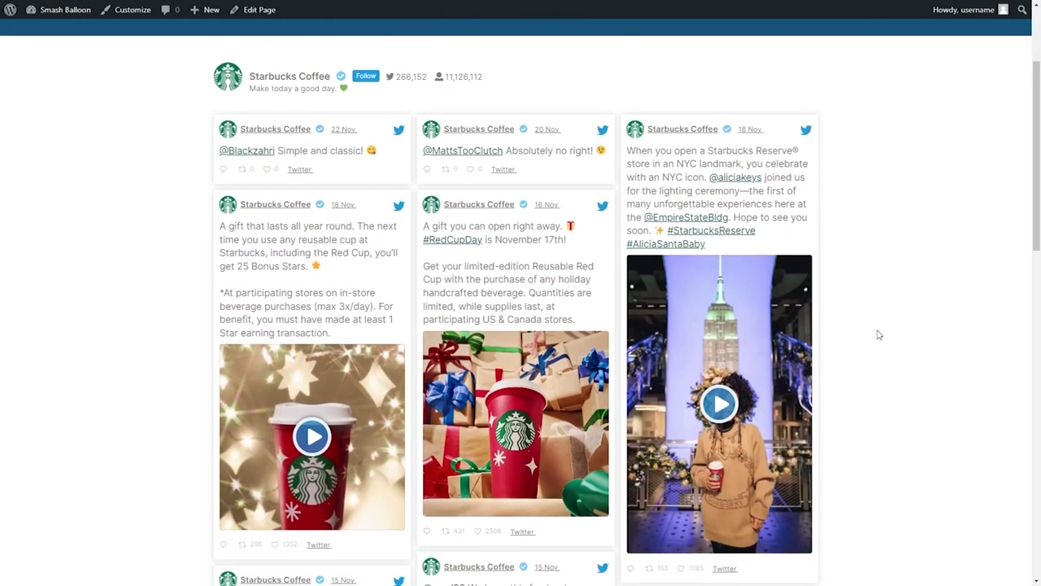
pyautogui.scroll(-6, 879, 334)
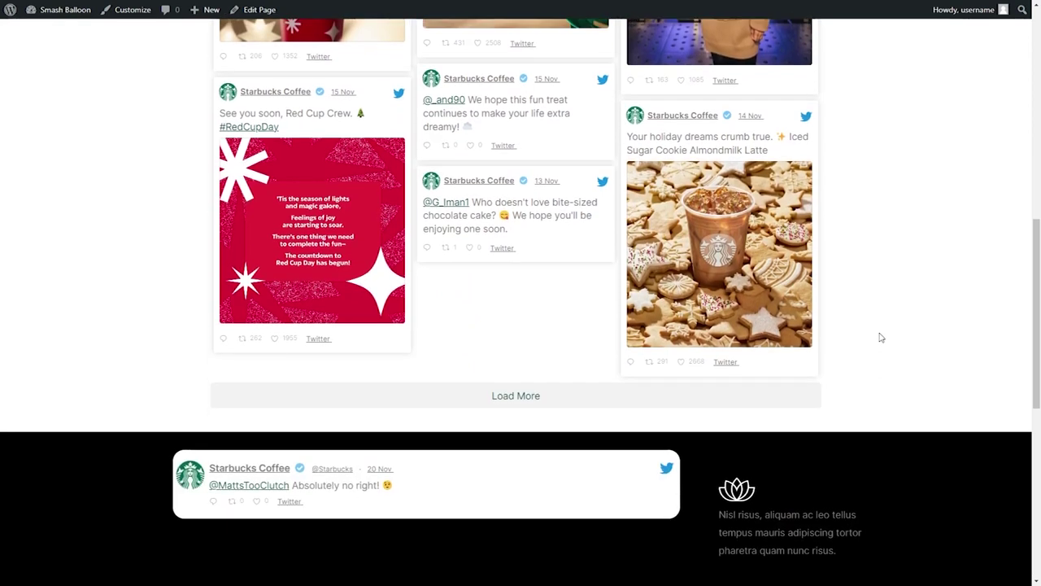
pyautogui.moveTo(470, 535)
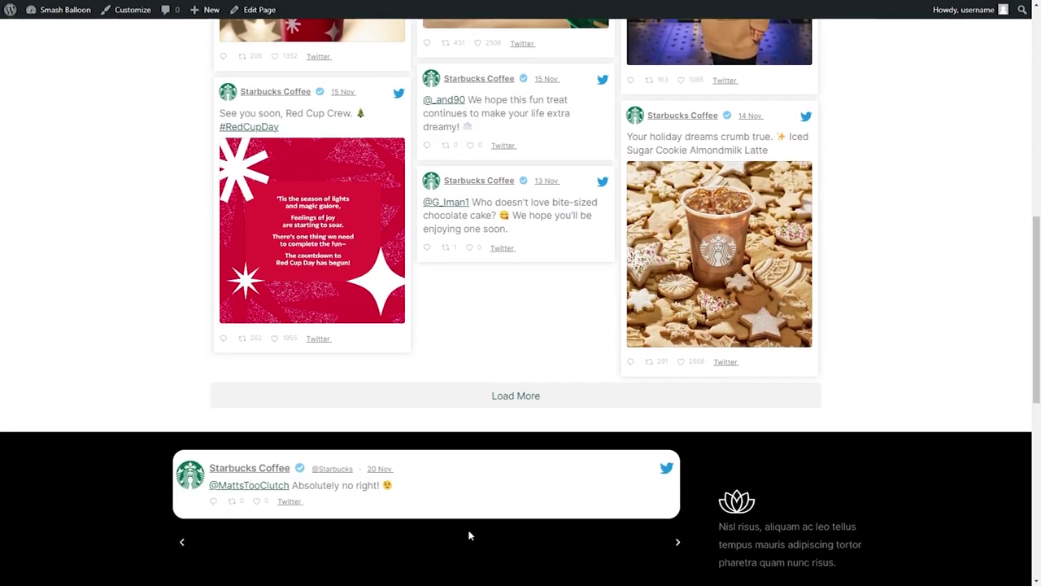
pyautogui.click(675, 542)
pyautogui.click(675, 542)
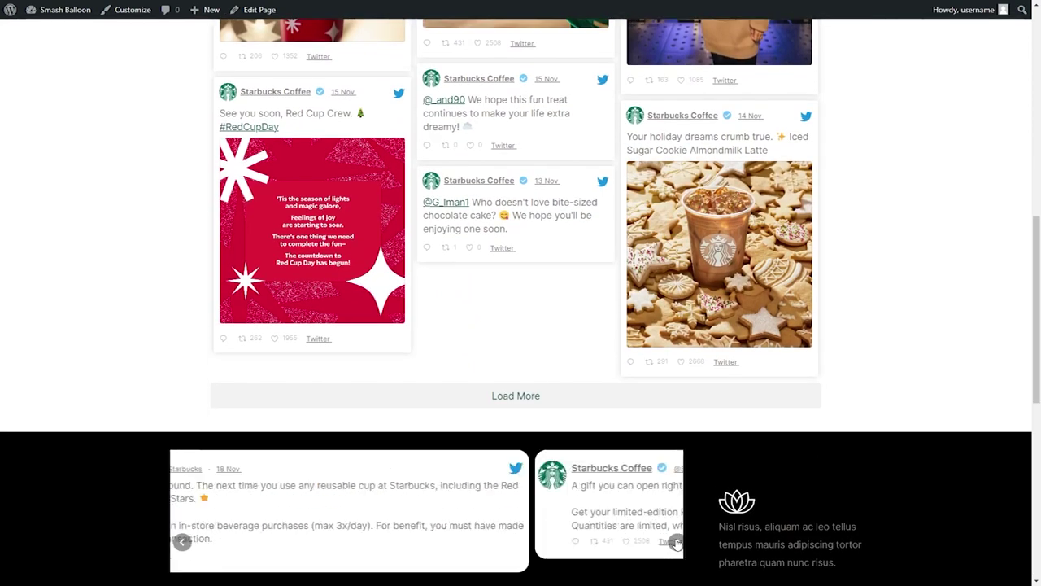
pyautogui.click(676, 544)
pyautogui.click(676, 544)
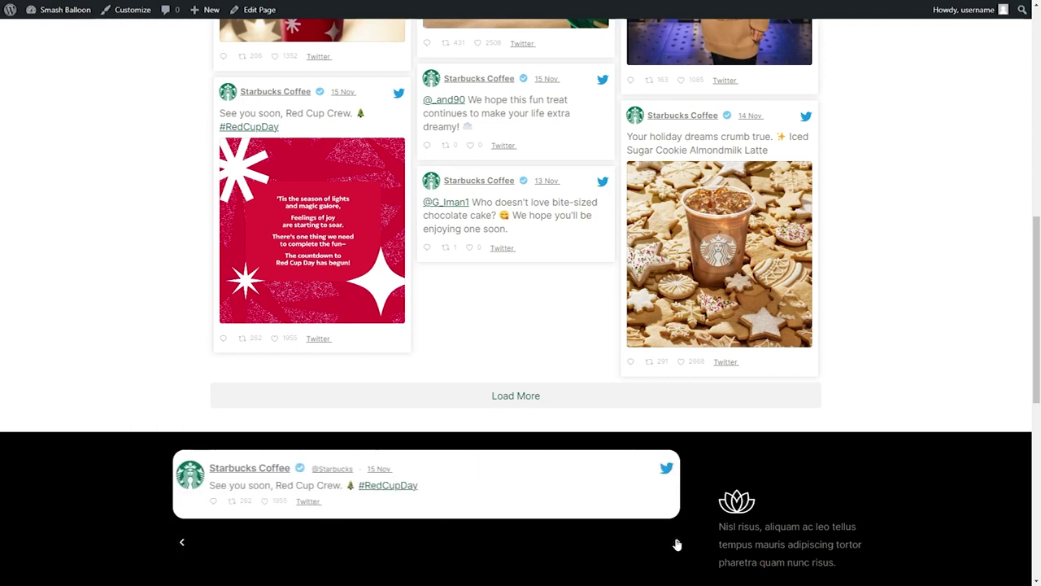
pyautogui.click(676, 544)
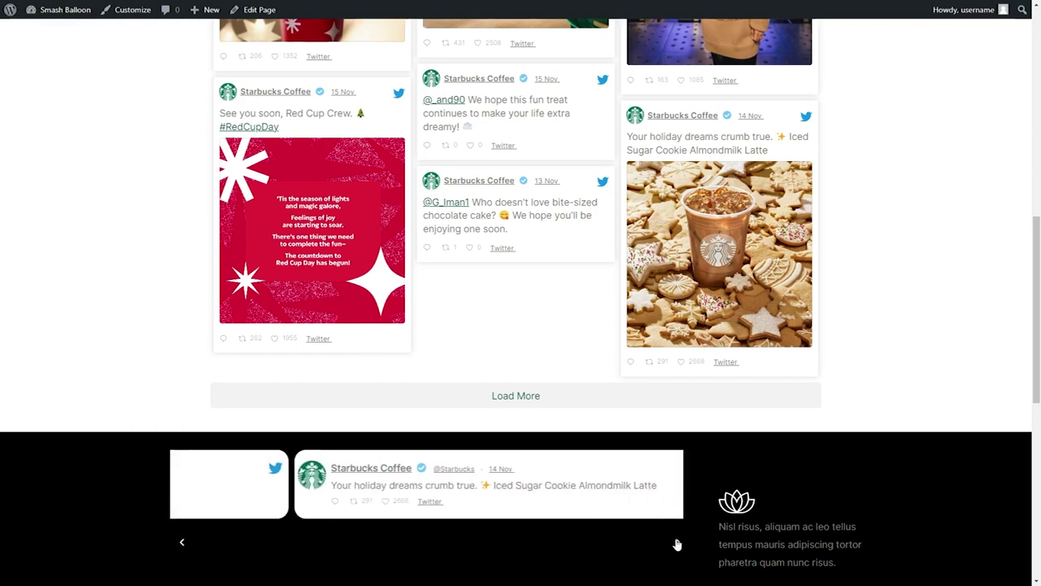
pyautogui.click(182, 542)
pyautogui.click(182, 543)
pyautogui.click(182, 544)
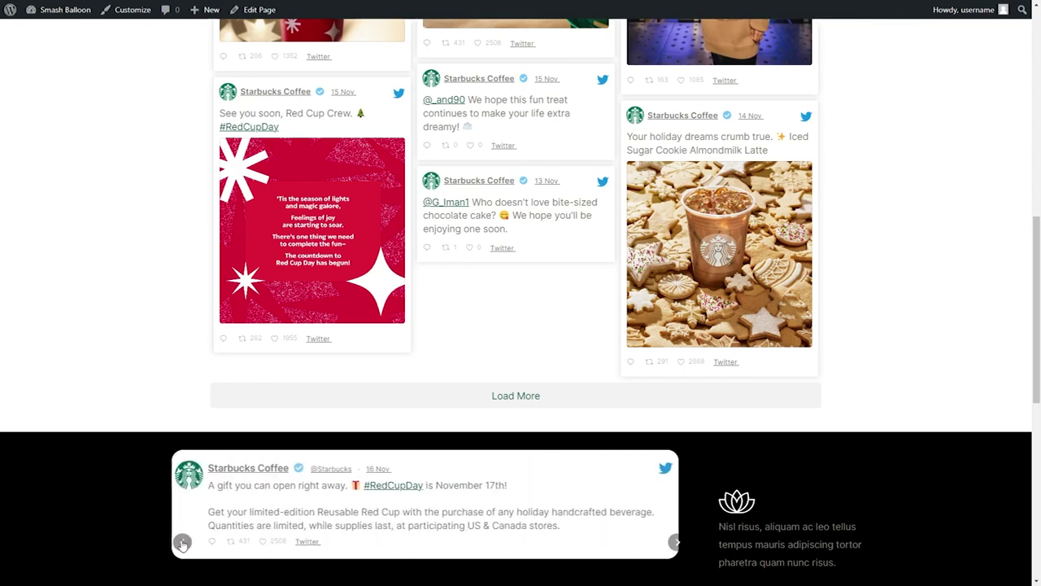